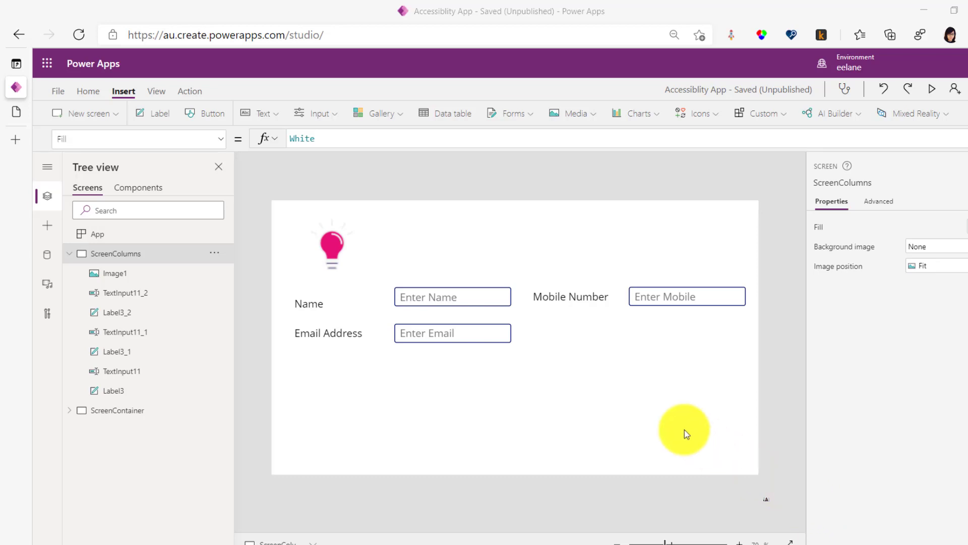
- Display the TabIndex property of the Enter Name text input
click(477, 301)
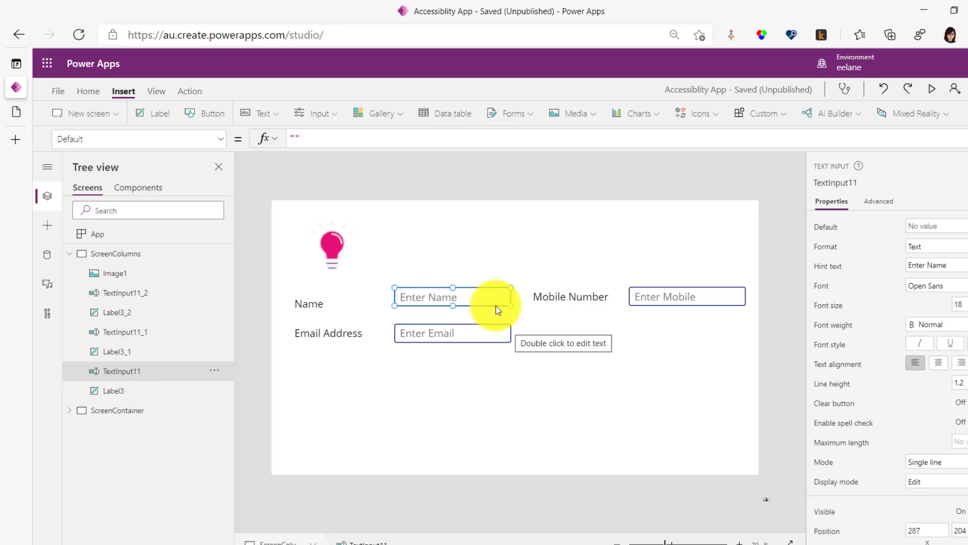
click(221, 140)
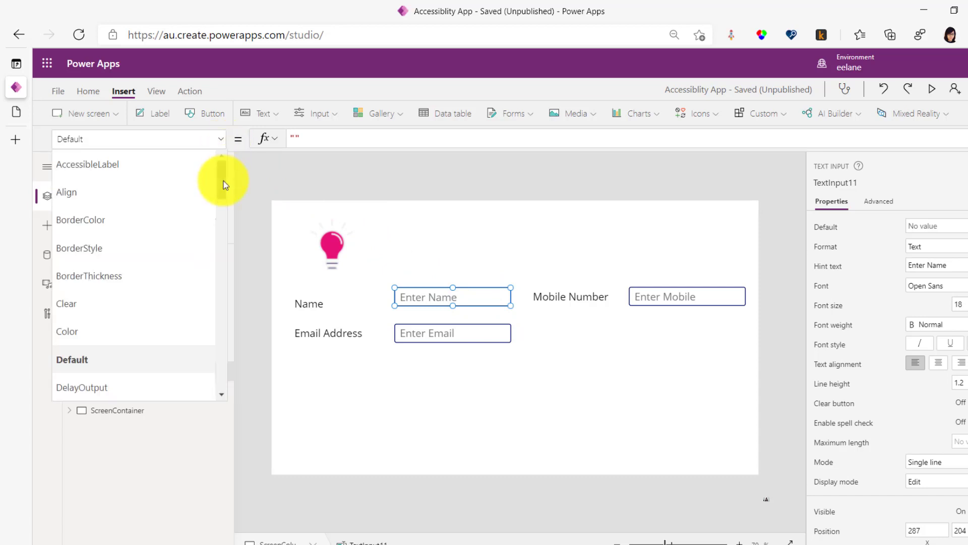
drag(223, 182, 217, 401)
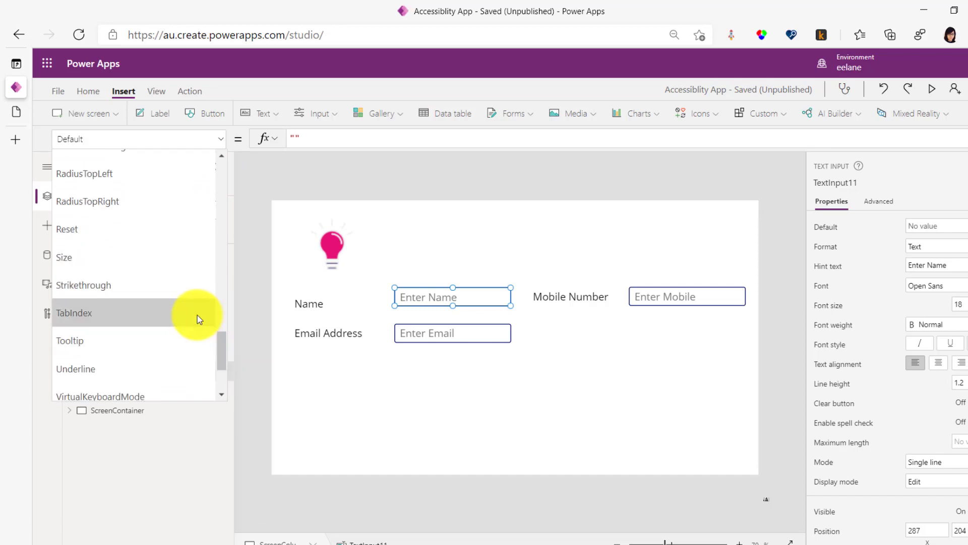
click(198, 315)
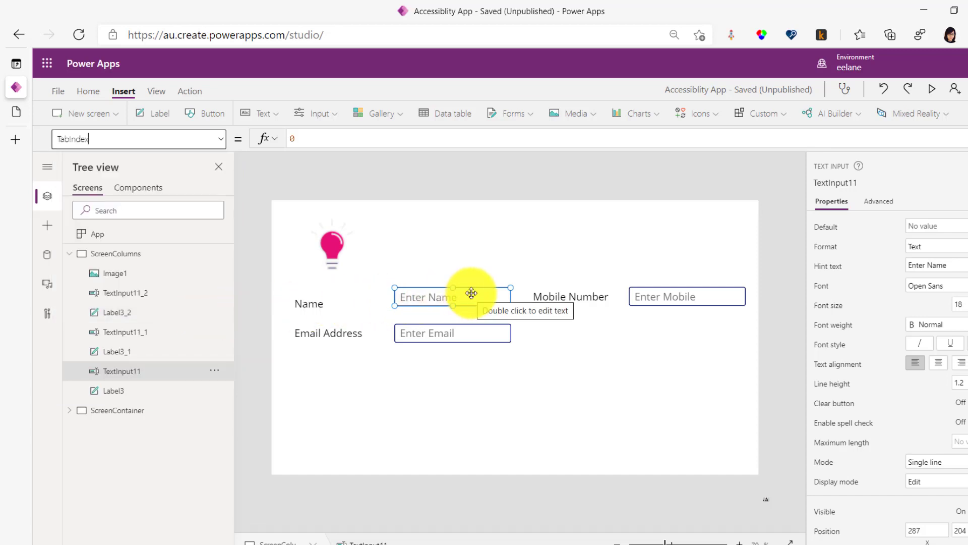
- Display the TabIndex property of the light bulb image
click(337, 253)
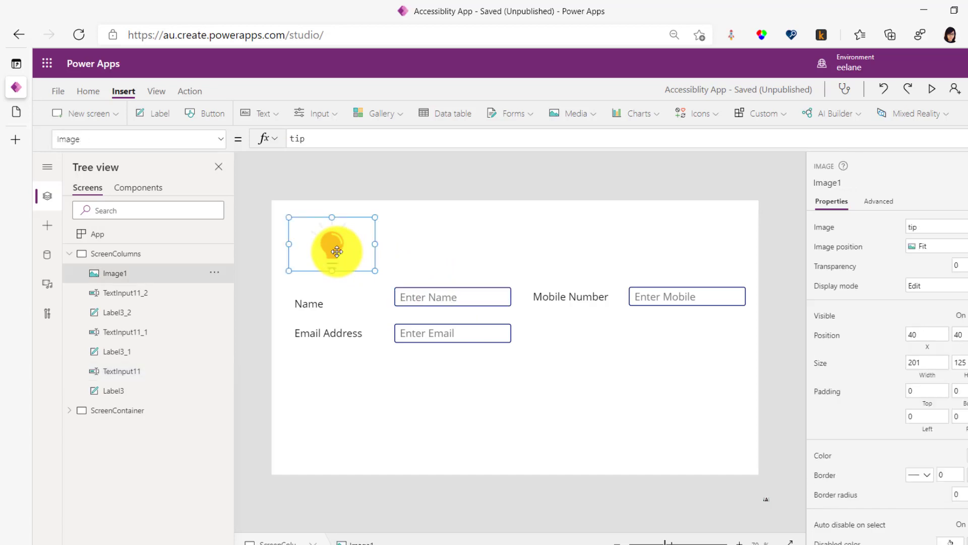
click(221, 139)
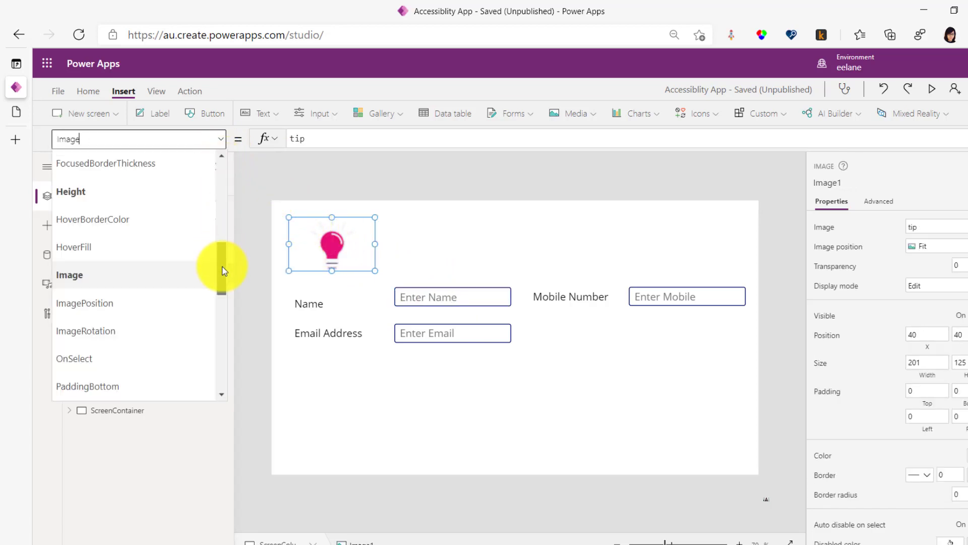
drag(222, 268, 217, 341)
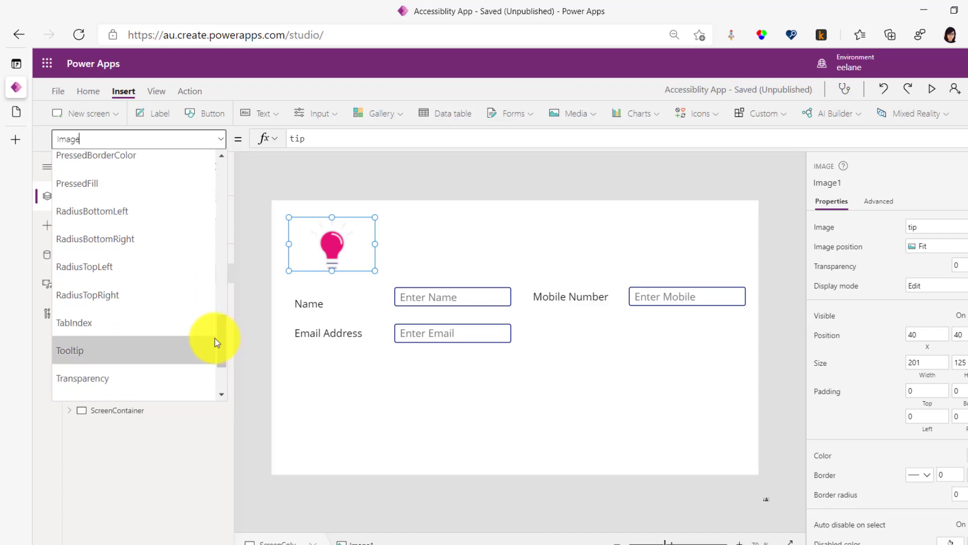
click(192, 322)
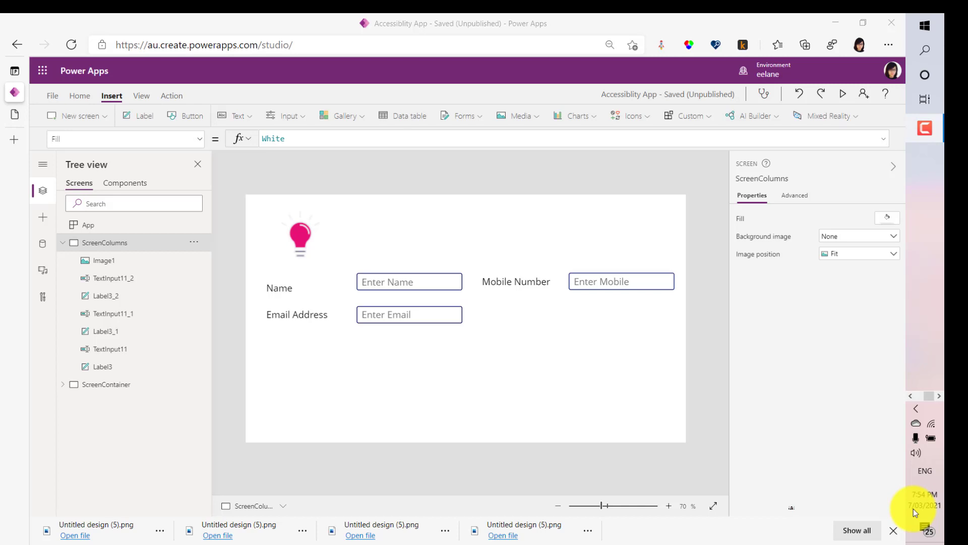
- Set the TabIndex of the Enter Name text input to 1
click(437, 287)
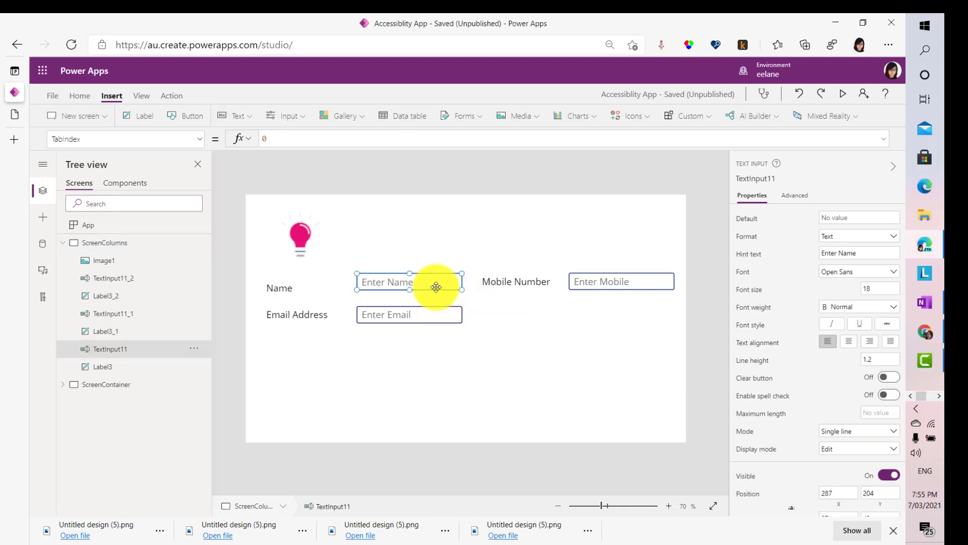
click(432, 317)
click(592, 281)
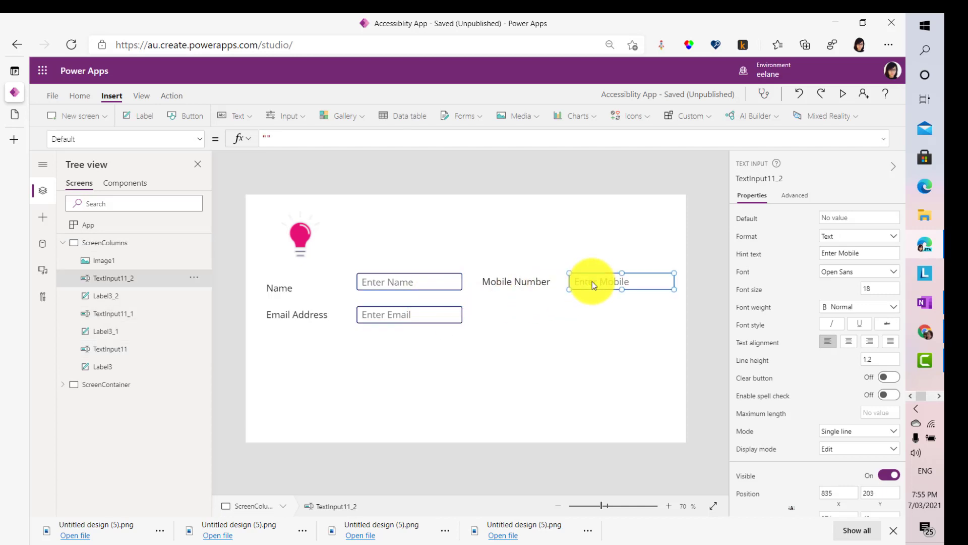
click(432, 278)
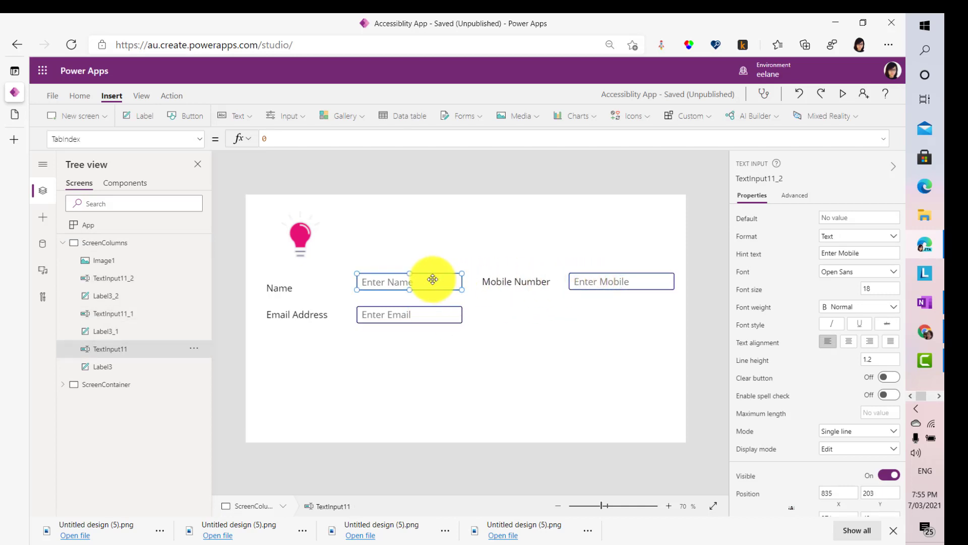
click(286, 141)
key(BackSpace)
text(1)
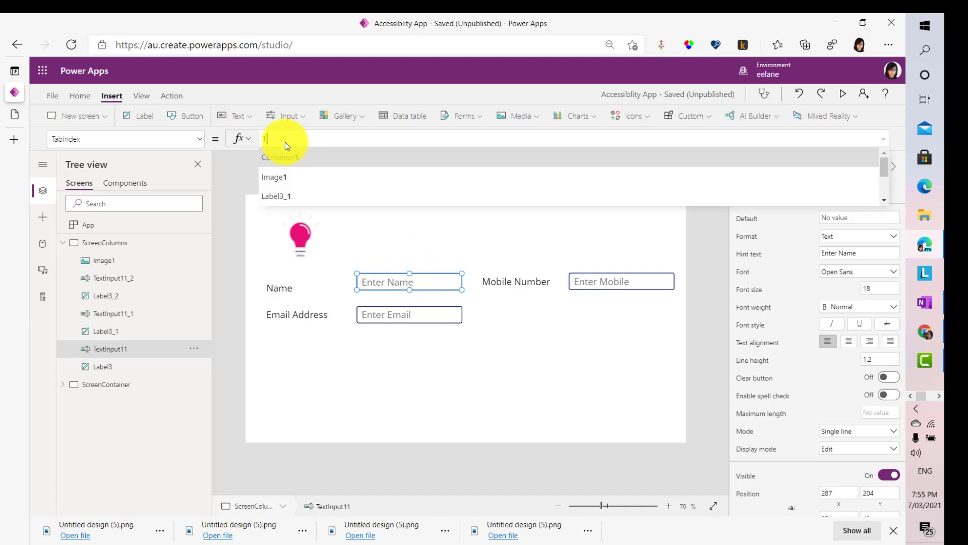
click(549, 344)
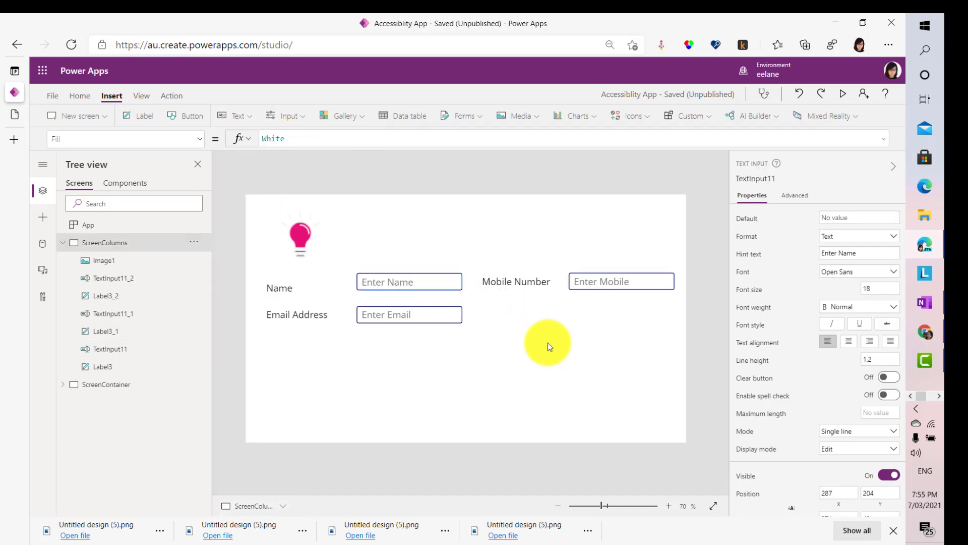
- Set the TabIndex of the Enter Email text input to 2
click(425, 315)
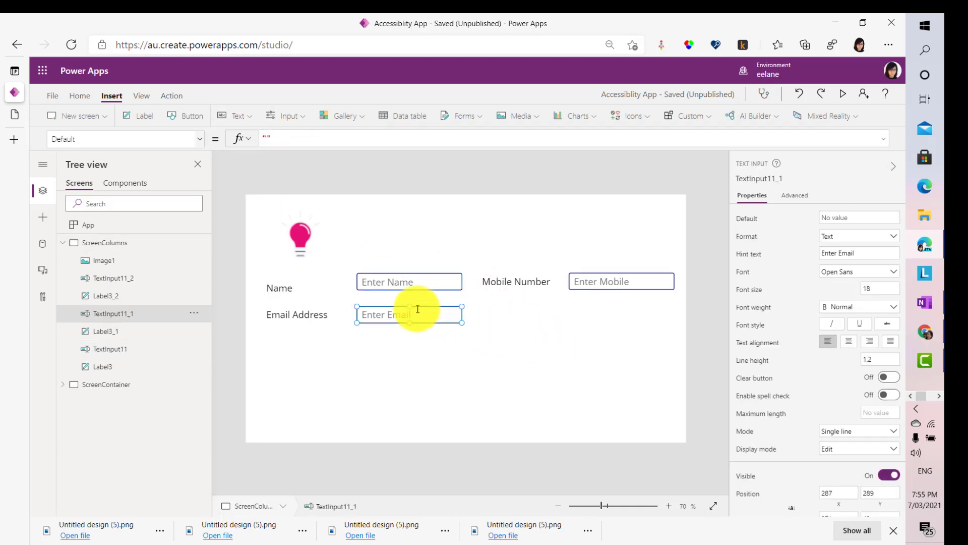
click(205, 146)
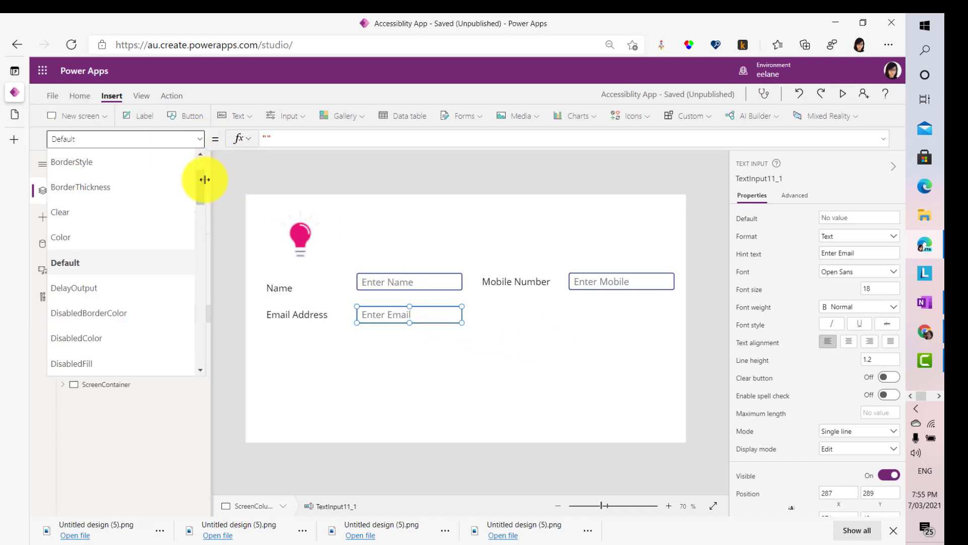
drag(205, 192, 198, 346)
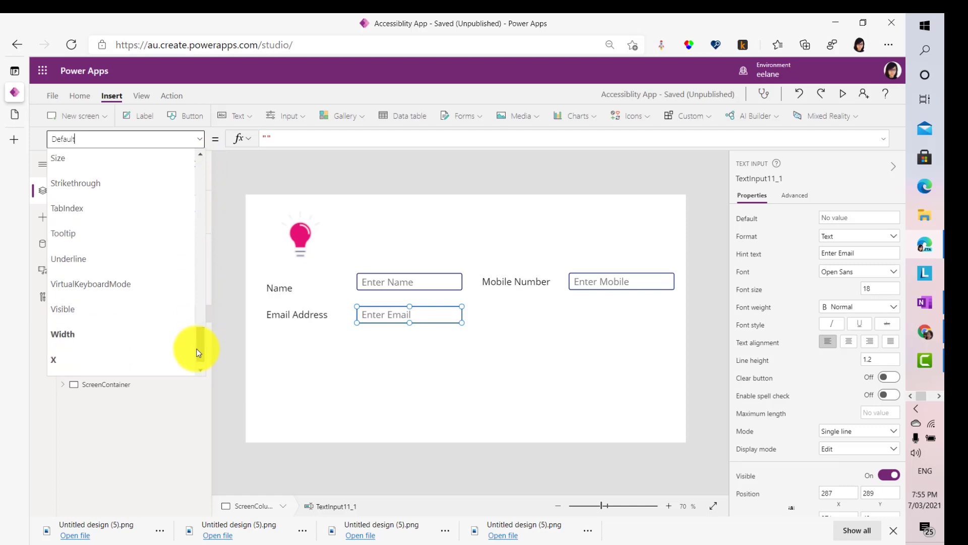
click(135, 213)
click(267, 136)
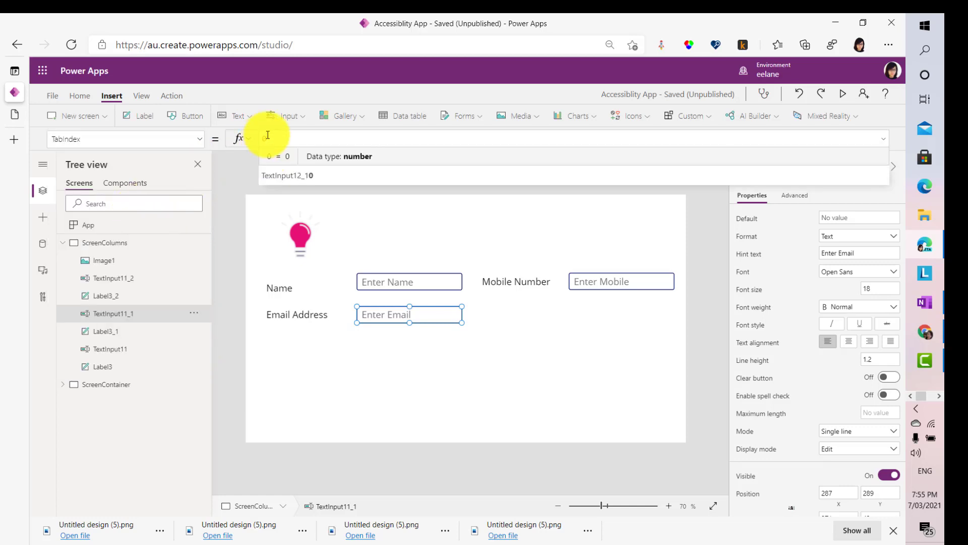
key(BackSpace)
text(2)
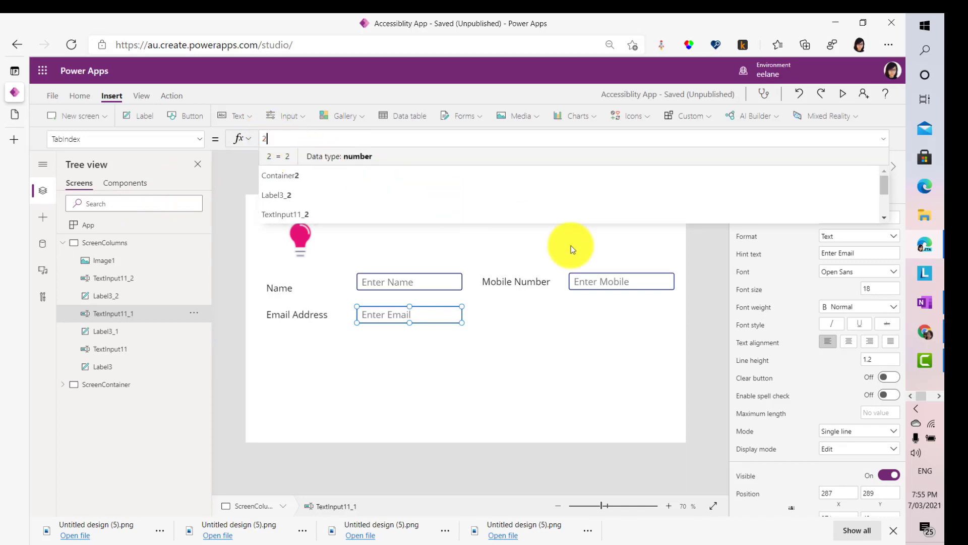
- Set the TabIndex of the Enter Mobile text input to 3
click(663, 277)
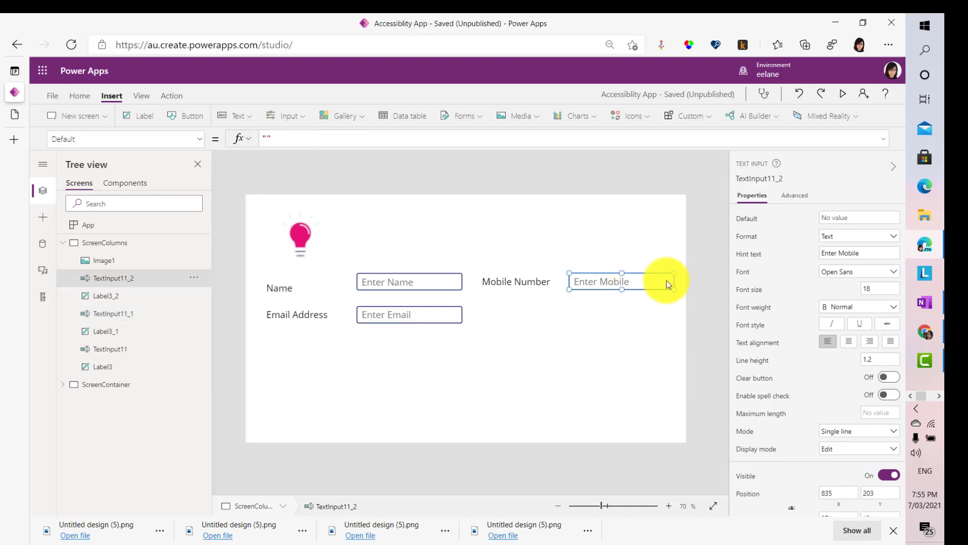
click(198, 142)
drag(202, 195, 198, 330)
click(169, 307)
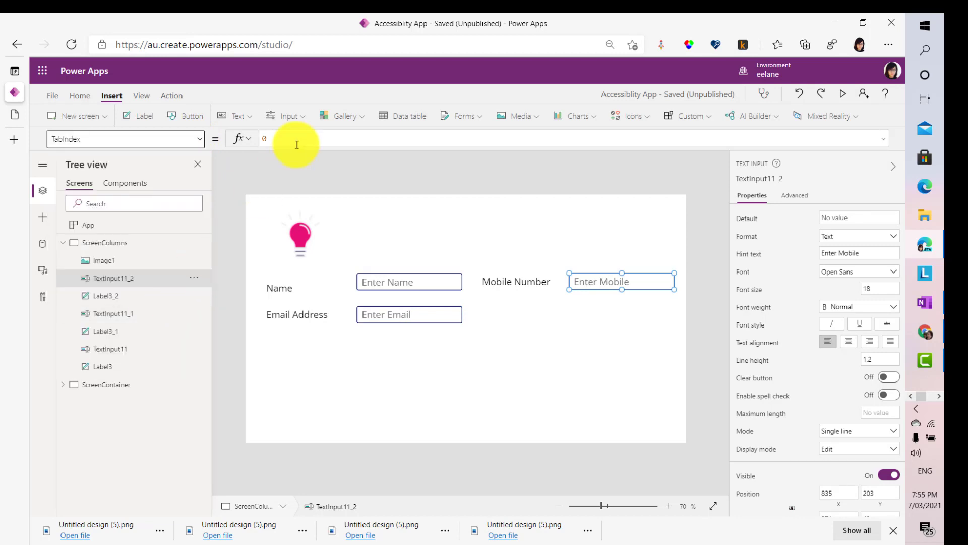
click(299, 138)
key(BackSpace)
text(3)
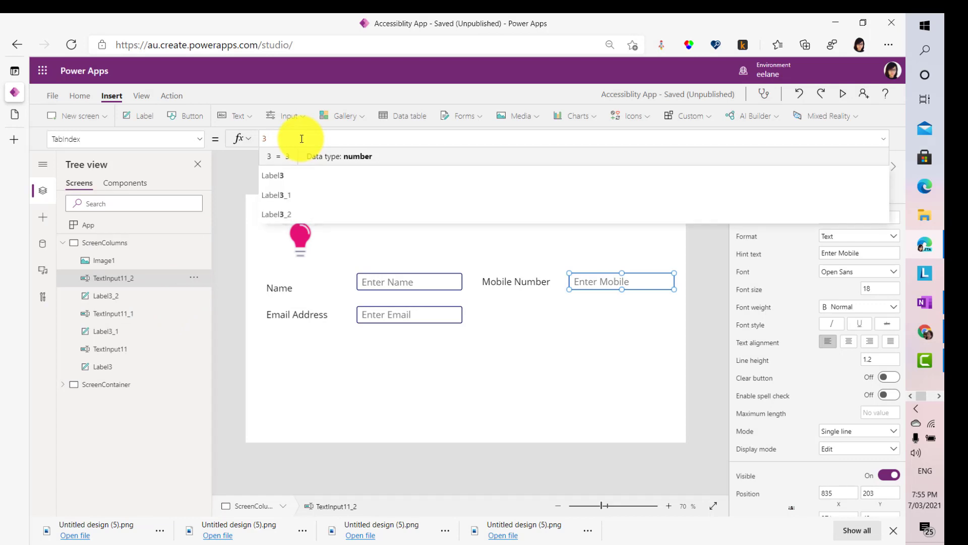
click(575, 394)
click(575, 393)
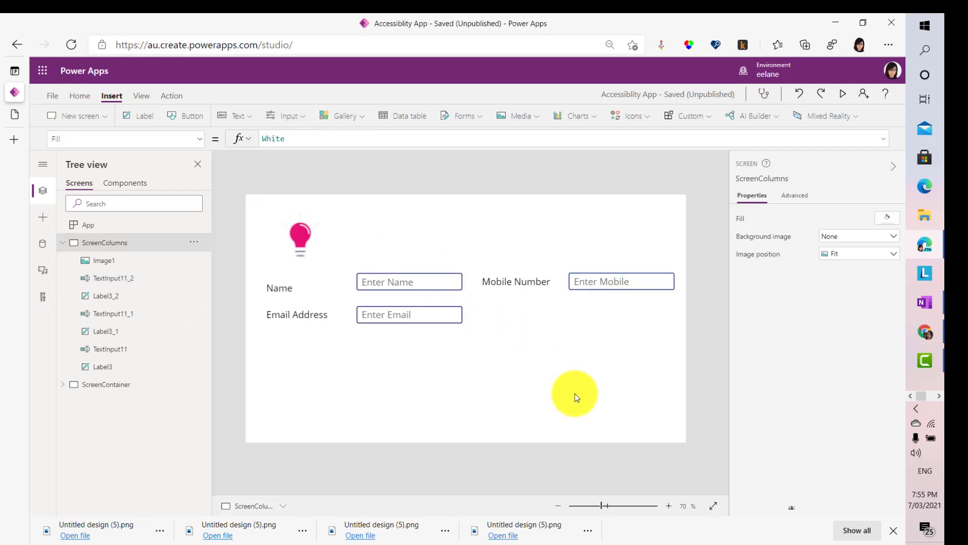
- Preview the app, check the keyboard tab order starting from the Name field, and return to editing
click(843, 95)
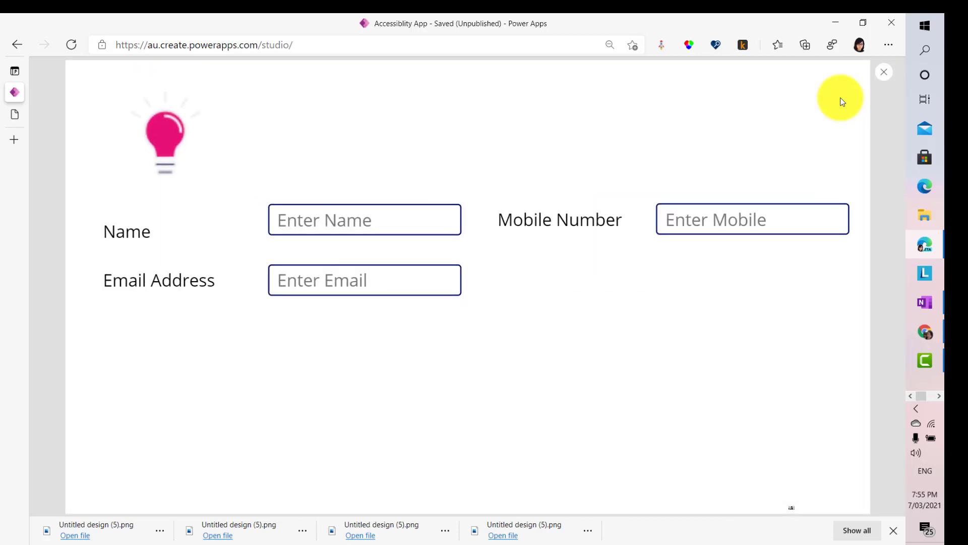
click(358, 219)
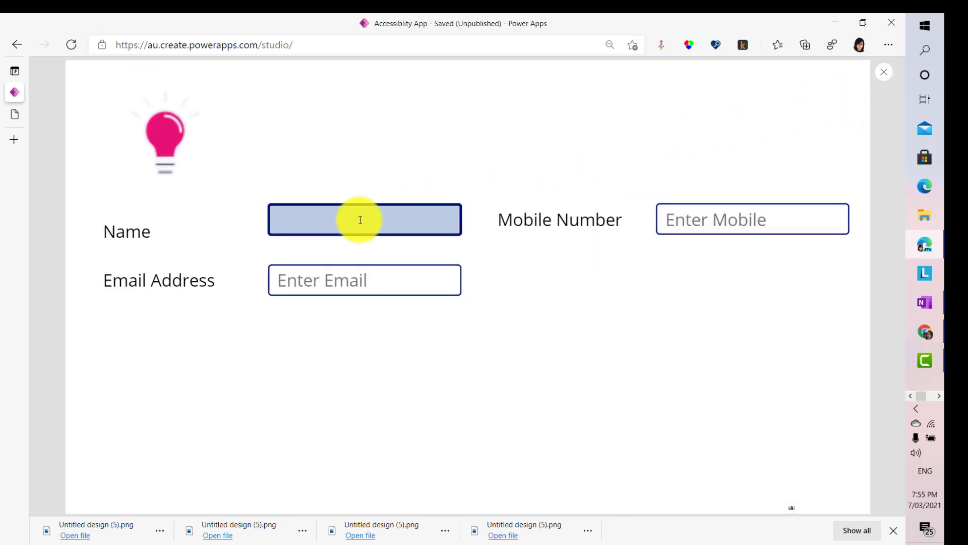
key(Tab)
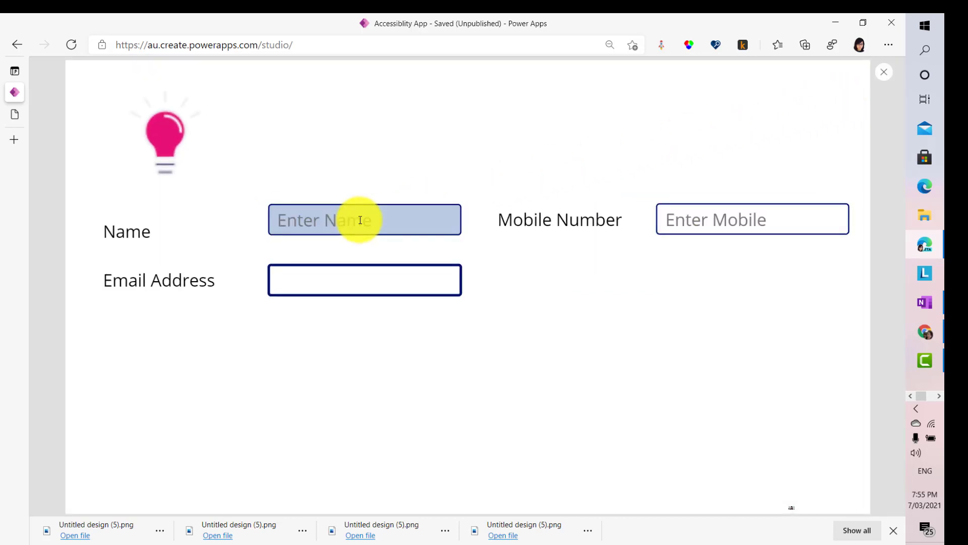
key(Tab)
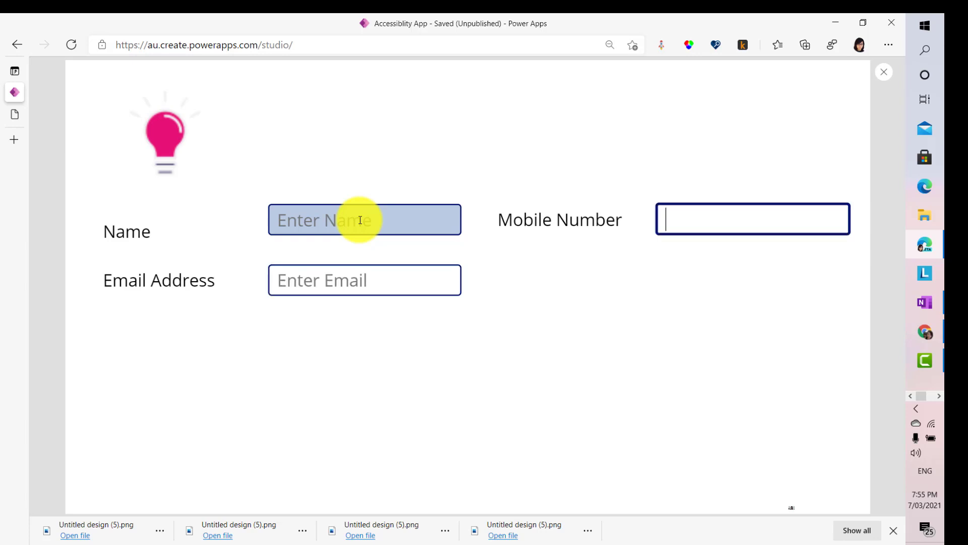
click(884, 71)
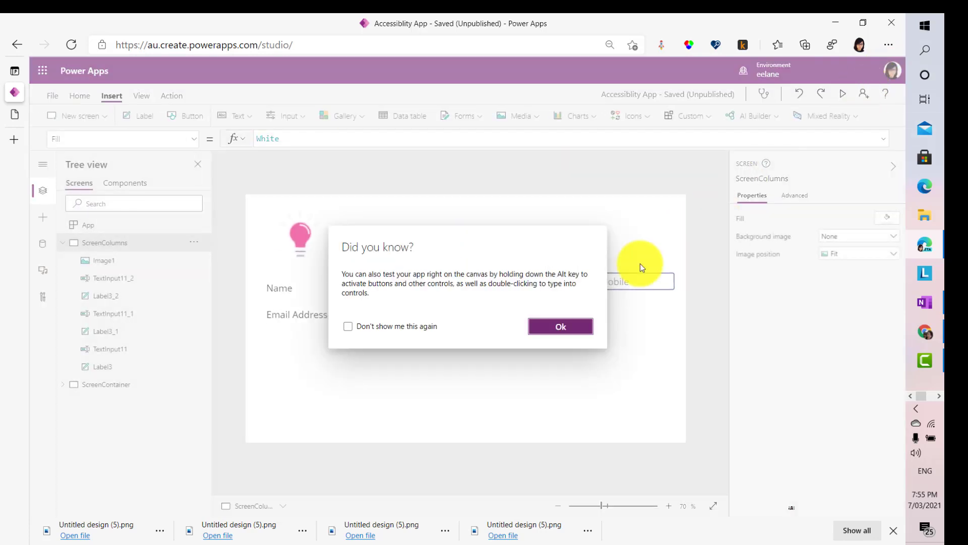
click(566, 325)
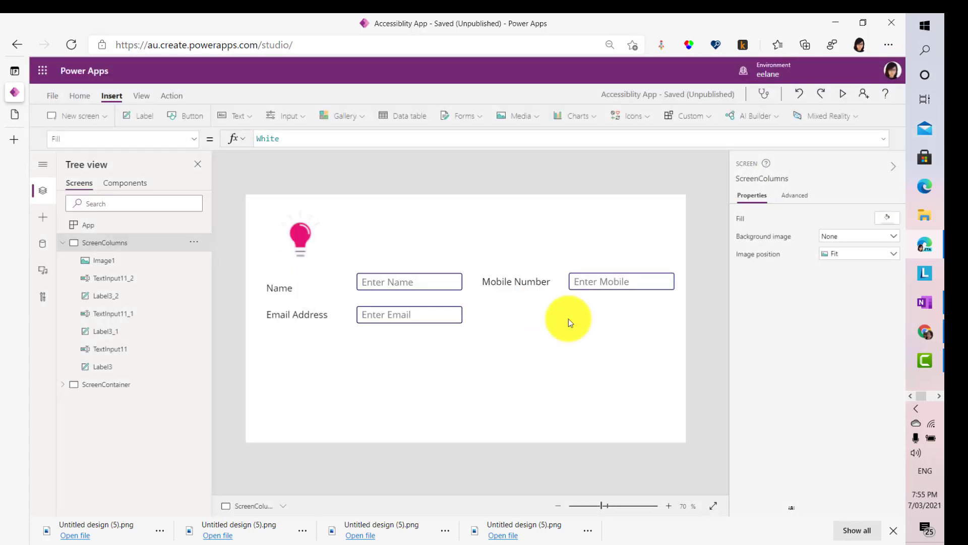
- Set the TabIndex of the Enter Mobile text input to 2
click(609, 282)
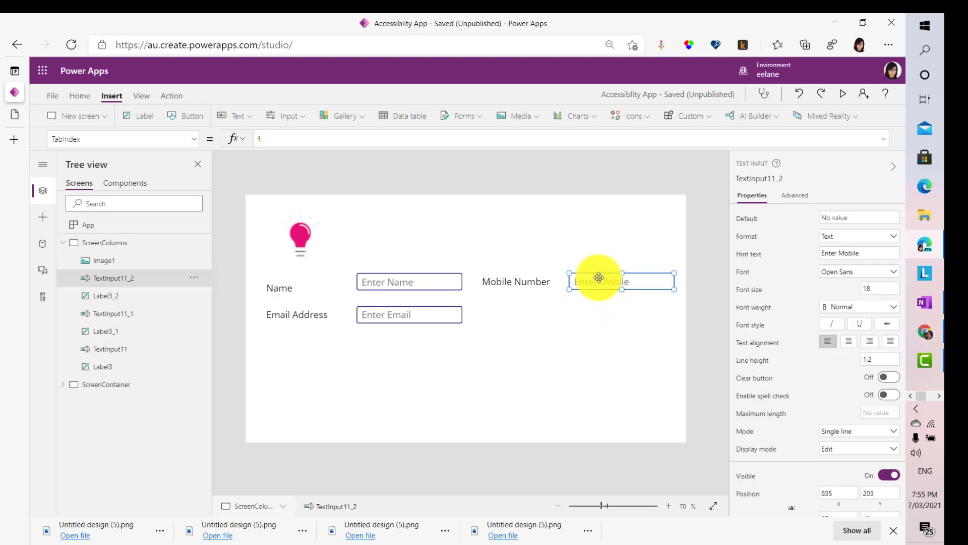
click(301, 137)
key(BackSpace)
text(2)
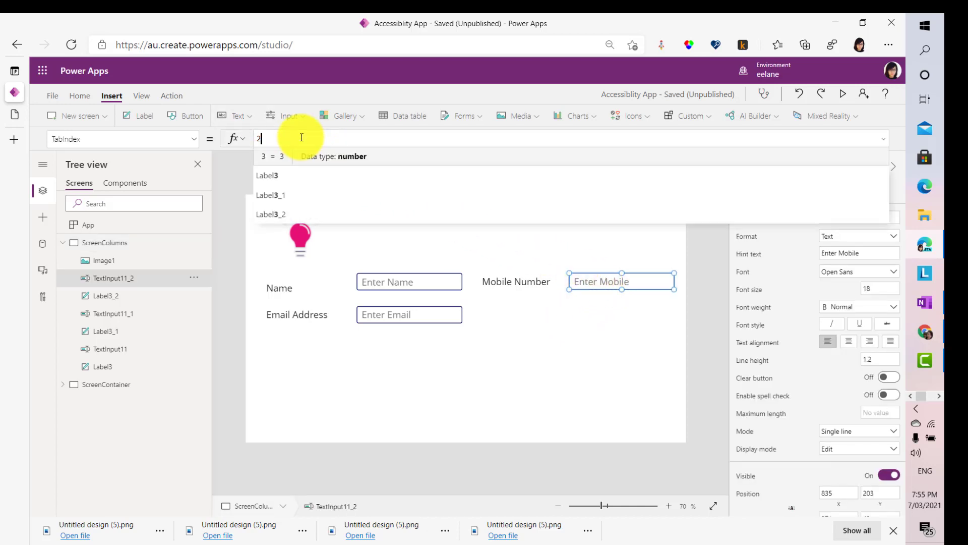
- Set the TabIndex of the Enter Email text input to 3
click(436, 315)
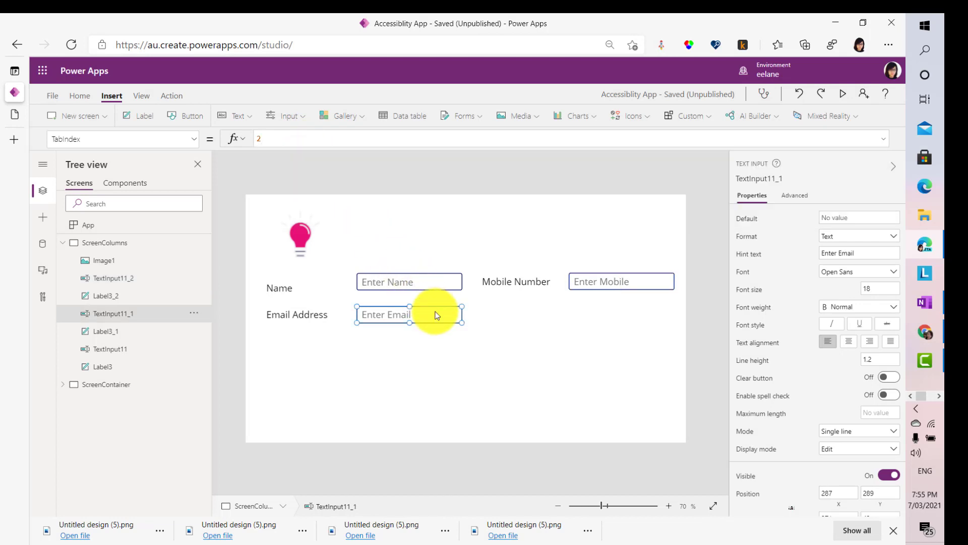
click(287, 140)
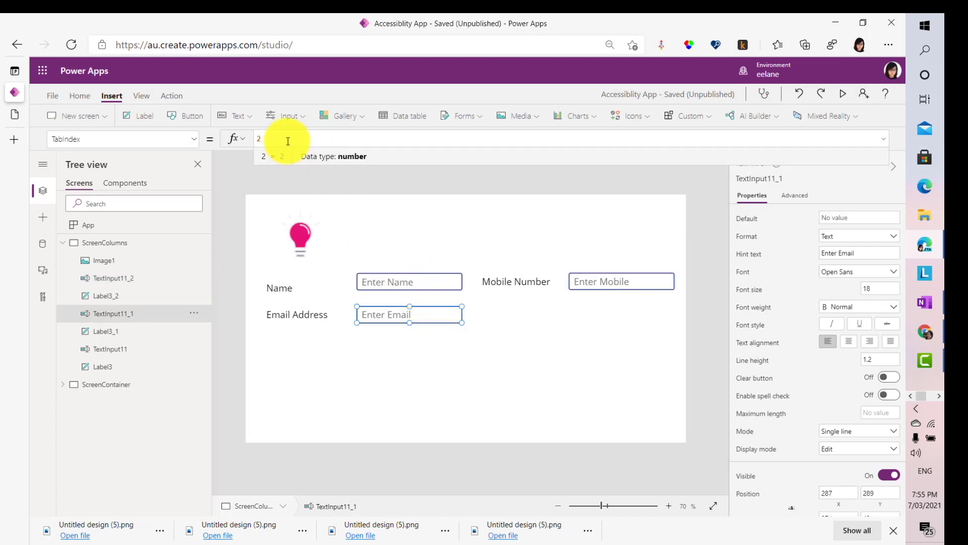
key(BackSpace)
text(3)
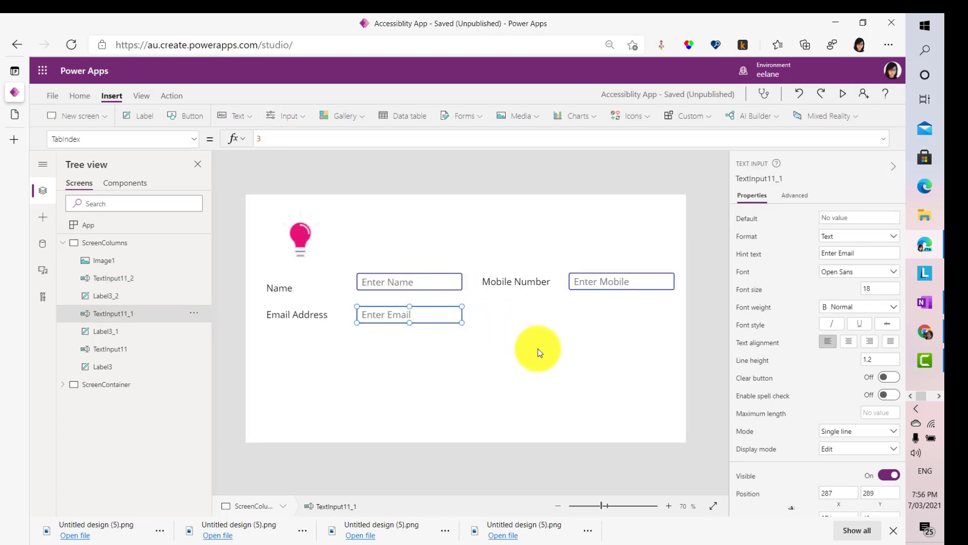
click(671, 238)
- Preview the app again and check the tab order from the Name field through the Mobile and Email fields
click(841, 95)
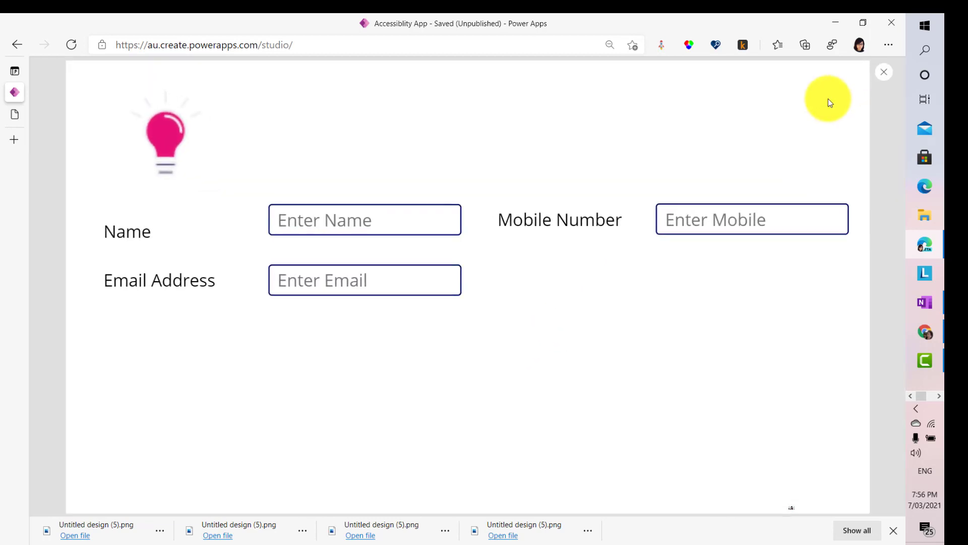
click(401, 218)
key(Tab)
key(Tab)
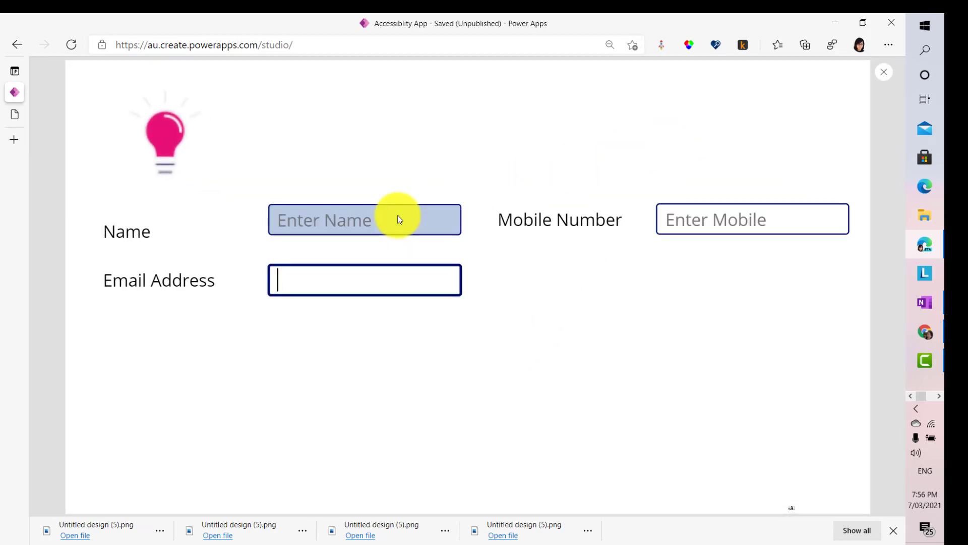
- Close the app preview and open the ScreenContainer screen for editing
click(884, 73)
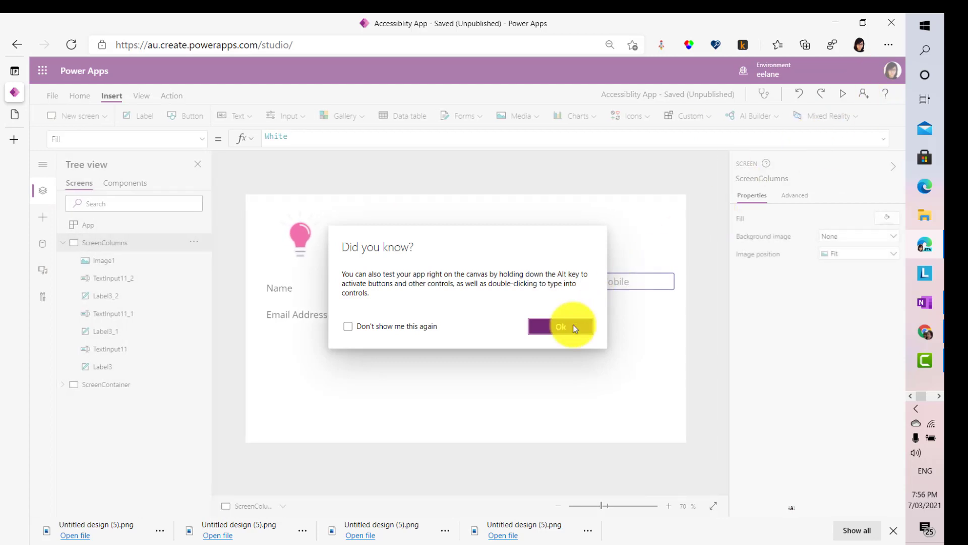
click(573, 327)
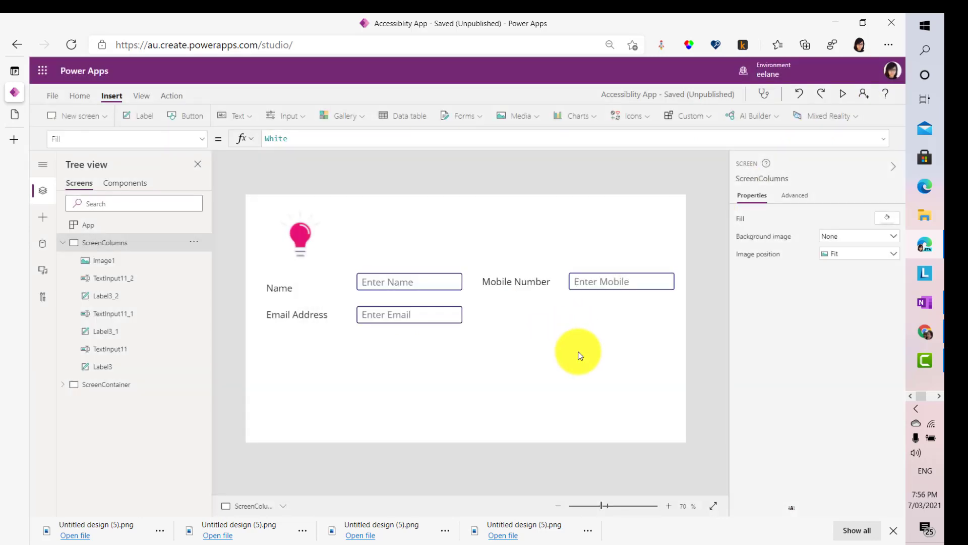
click(112, 387)
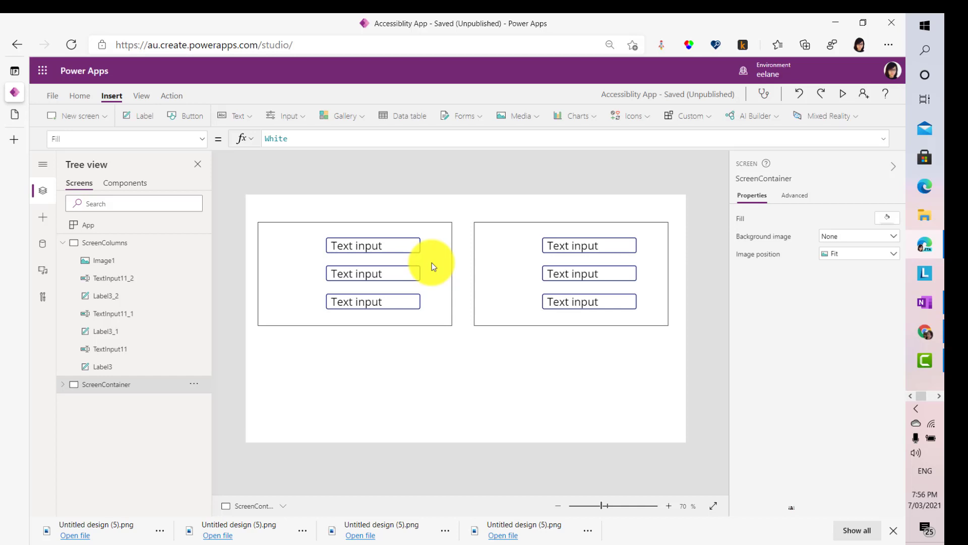
- Inspect the TabIndex property of the text inputs in Container1, going through them from top to bottom
click(408, 248)
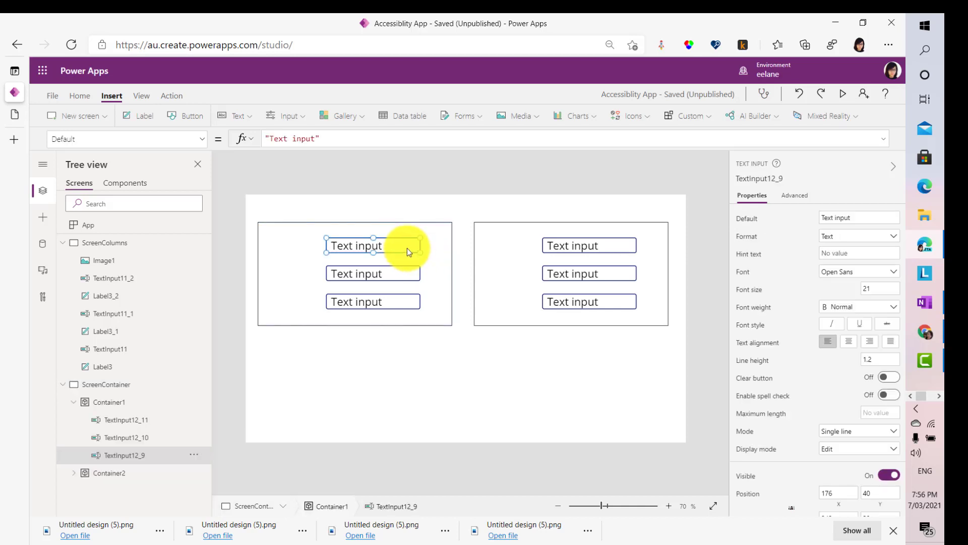
click(202, 147)
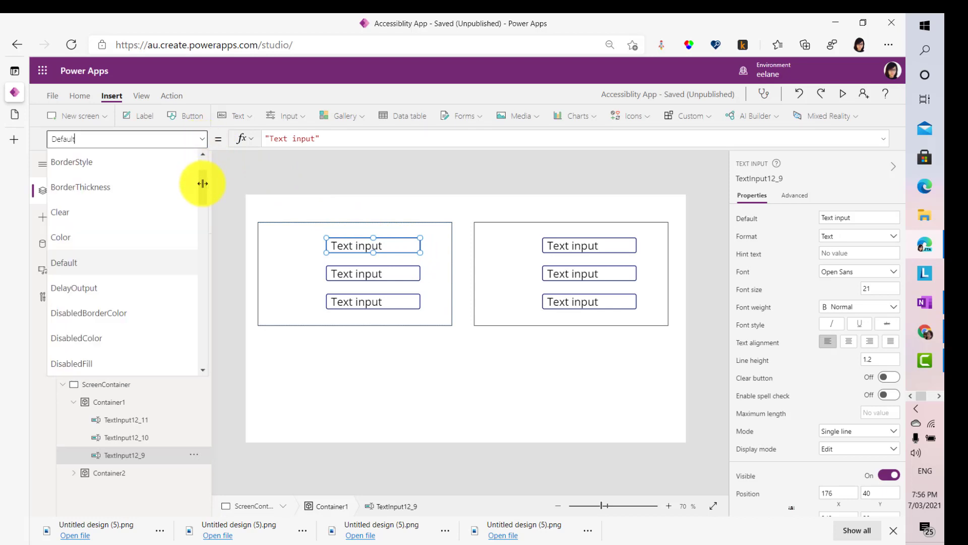
drag(202, 189, 219, 336)
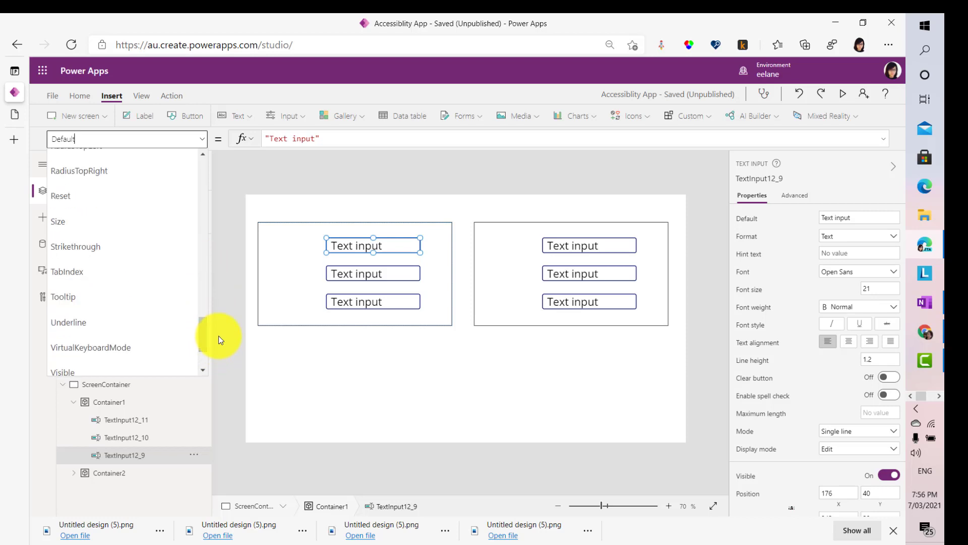
click(166, 275)
click(372, 267)
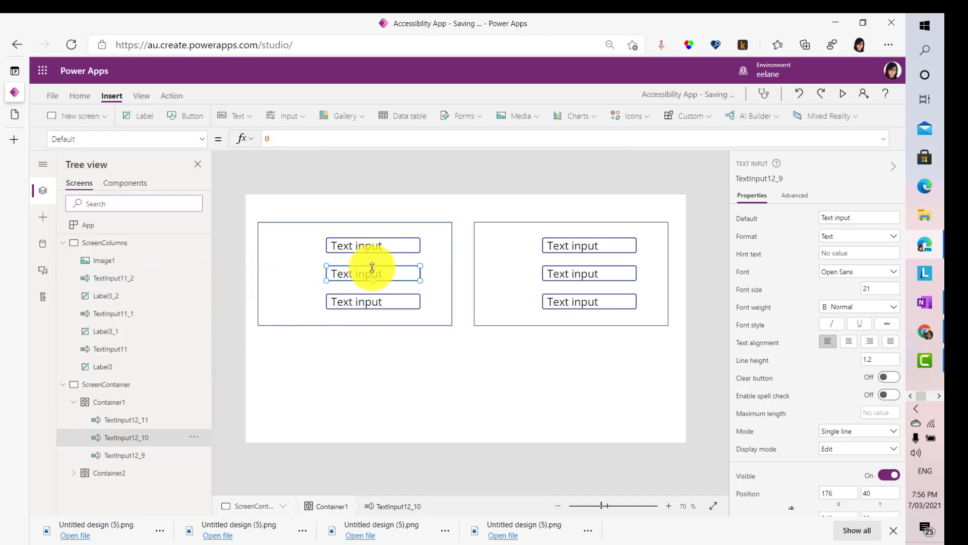
click(202, 139)
scroll(190, 264, down, 4)
scroll(190, 264, down, 10)
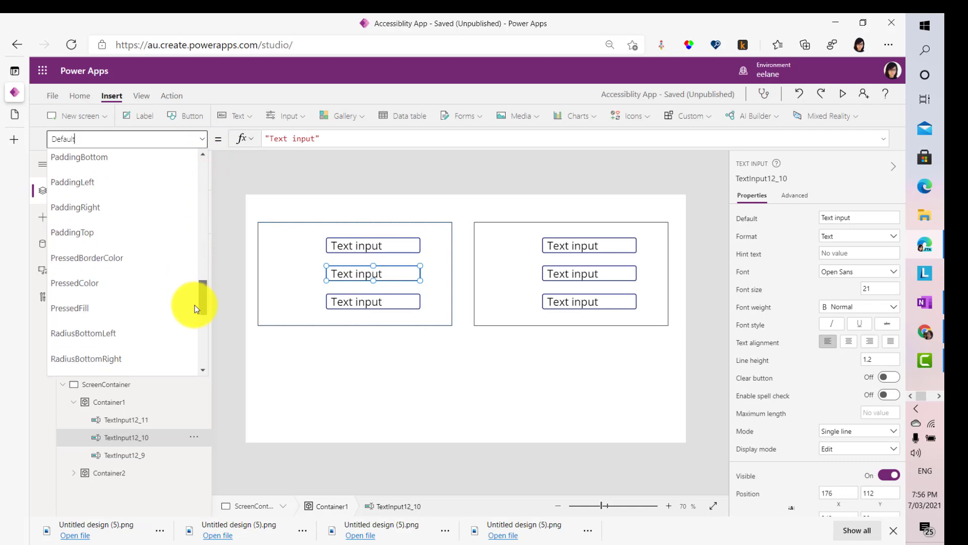
key(Escape)
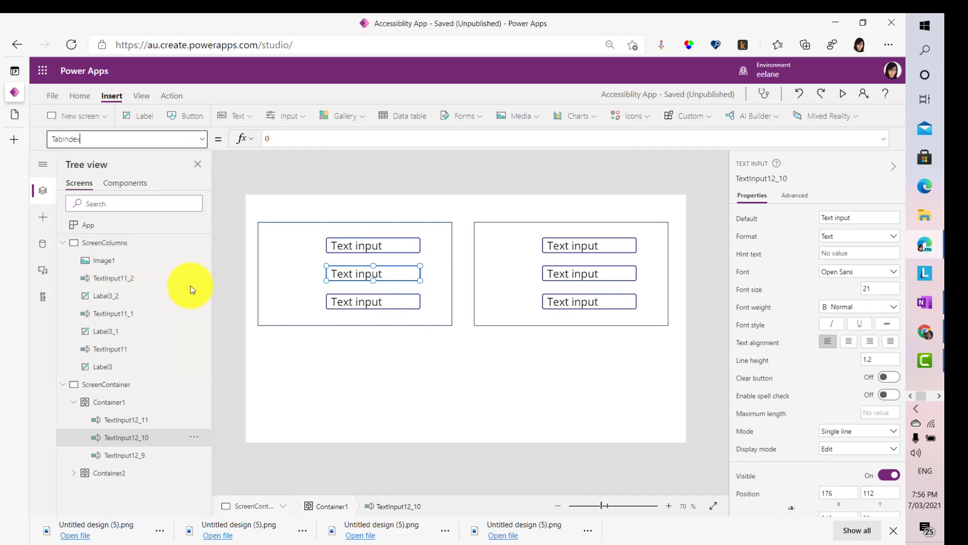
click(386, 304)
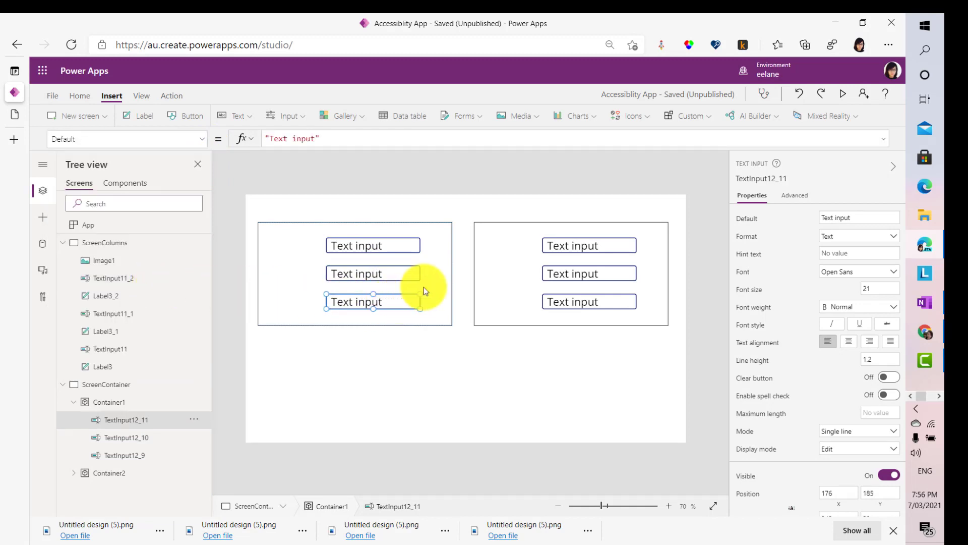
- Preview ScreenContainer, check the keyboard tab order from Container1's first text input into the second container, and return to editing
click(848, 93)
click(316, 154)
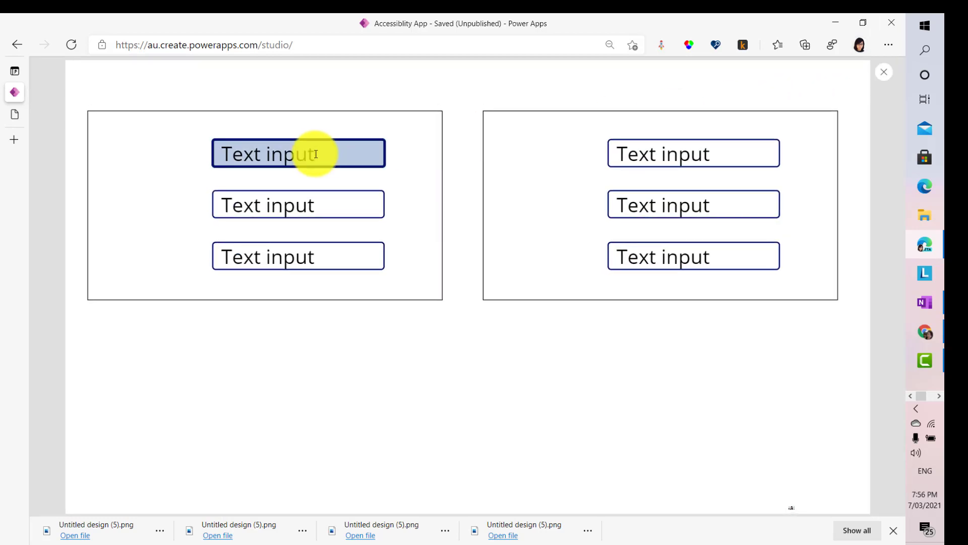
key(Tab)
key(Tab)
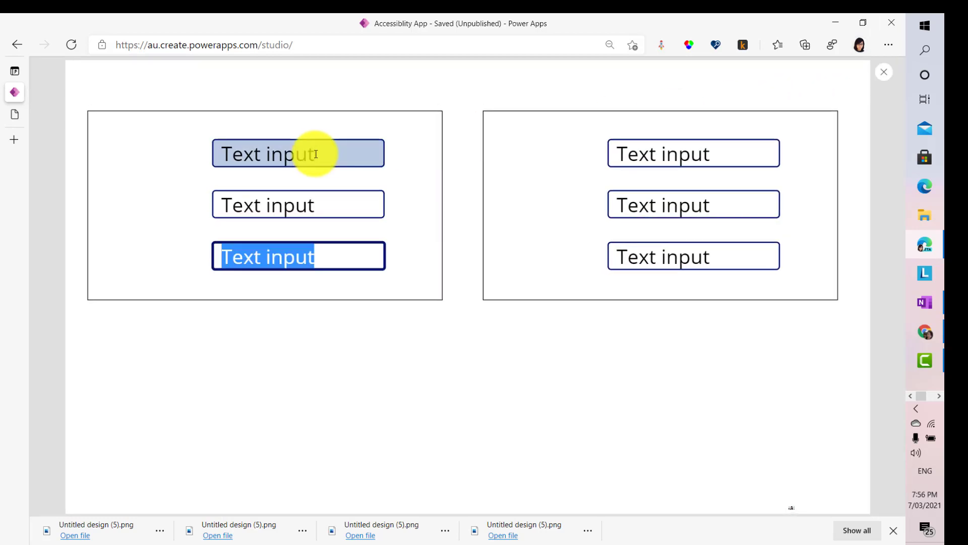
key(Tab)
key(Tab)
key(Tab)
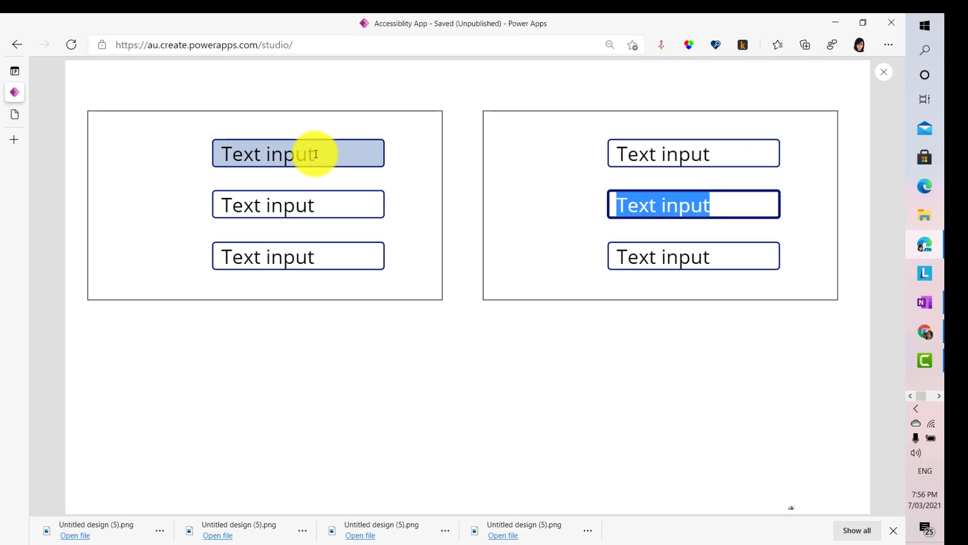
click(883, 73)
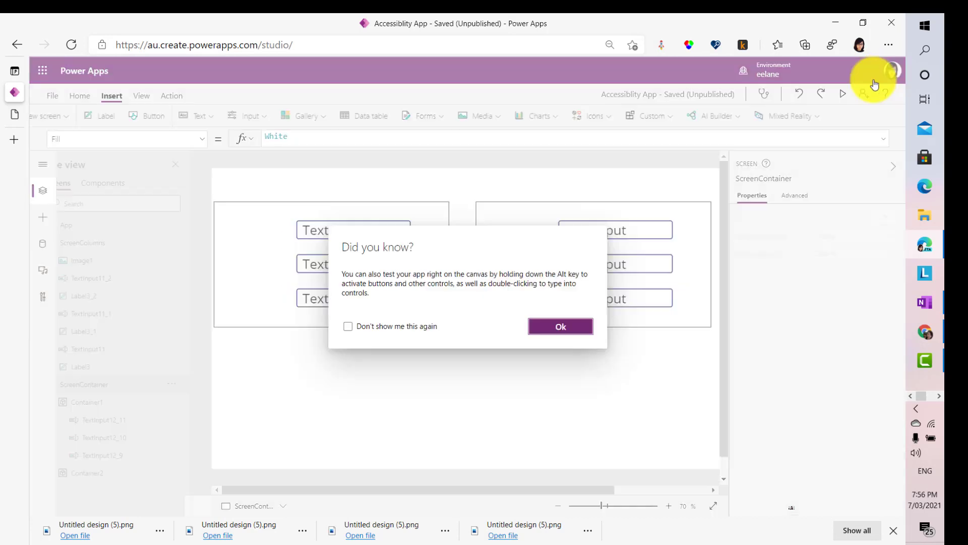
click(577, 325)
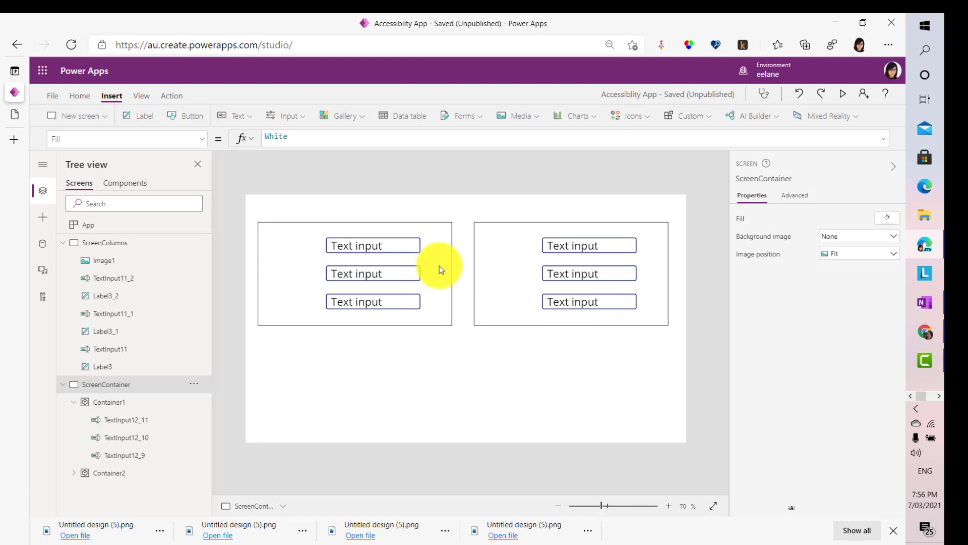
- Narrow Container1's first two text inputs and place its three inputs at about X 40, Y 44; X 246, Y 44; and X 40, Y 132
click(387, 246)
drag(387, 245, 327, 248)
drag(361, 277, 345, 247)
drag(344, 251, 368, 248)
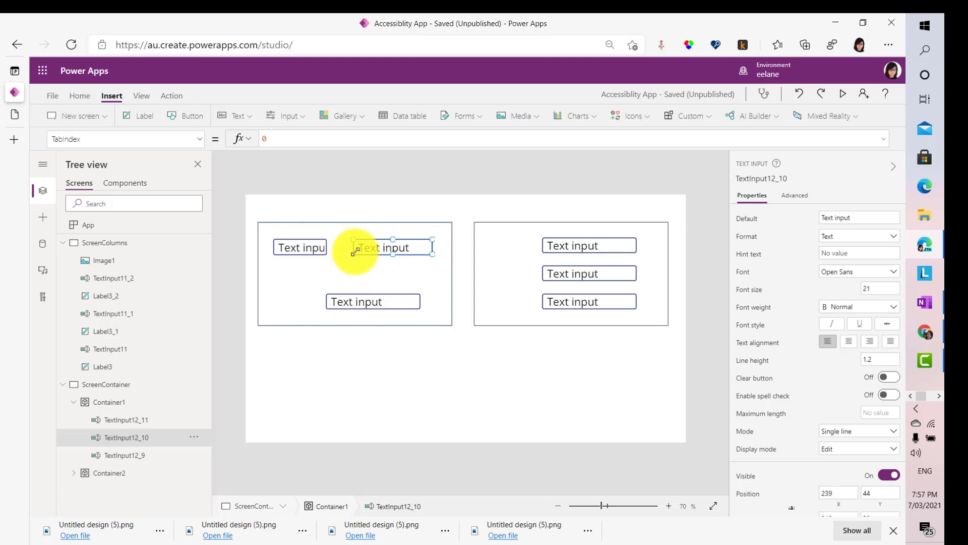
drag(363, 302, 318, 284)
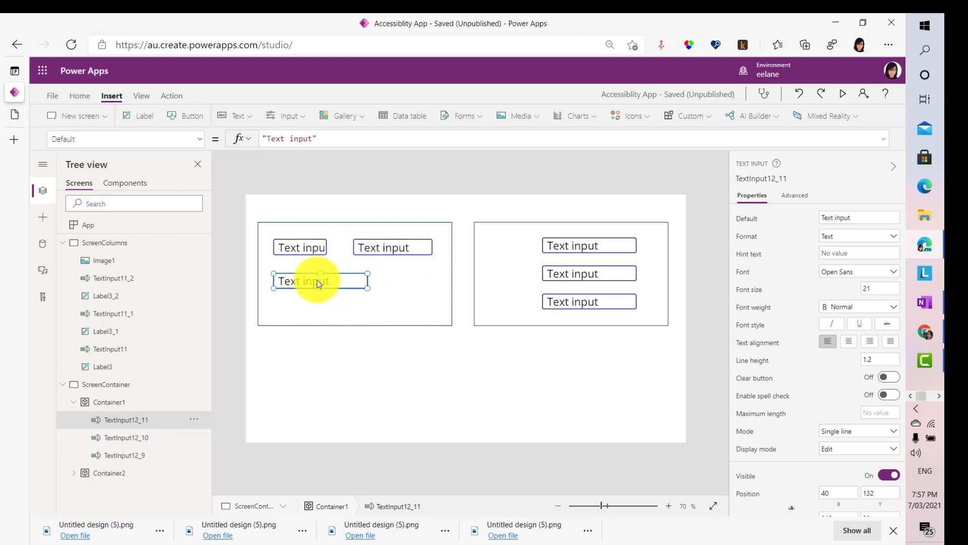
- Set the TabIndex of Container1's first text input to 1 and of the input beside it to 2
click(313, 245)
click(305, 139)
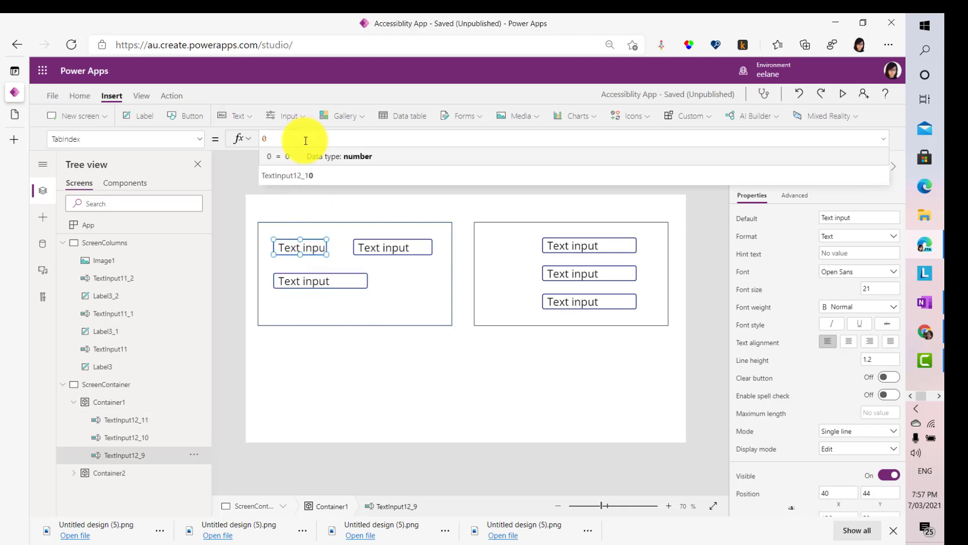
click(417, 244)
click(314, 140)
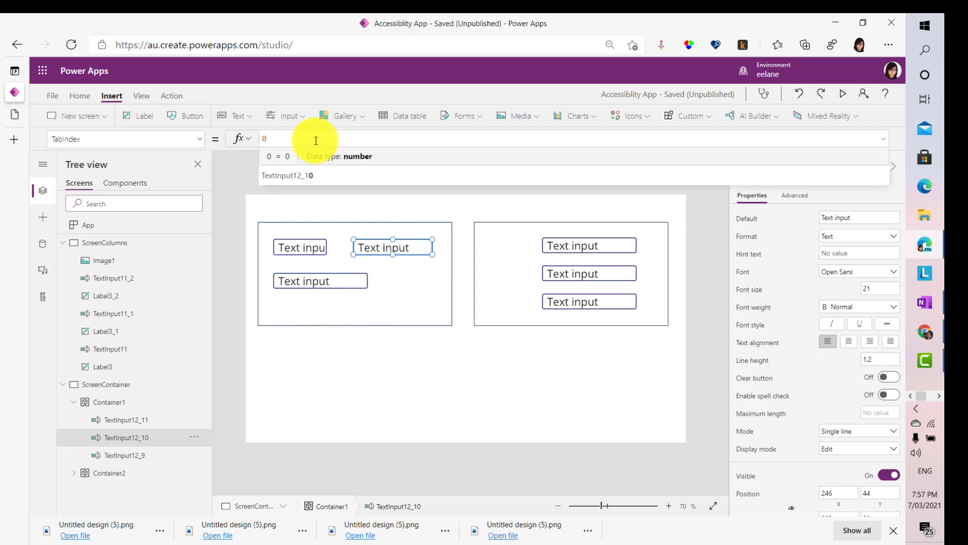
key(BackSpace)
text(2)
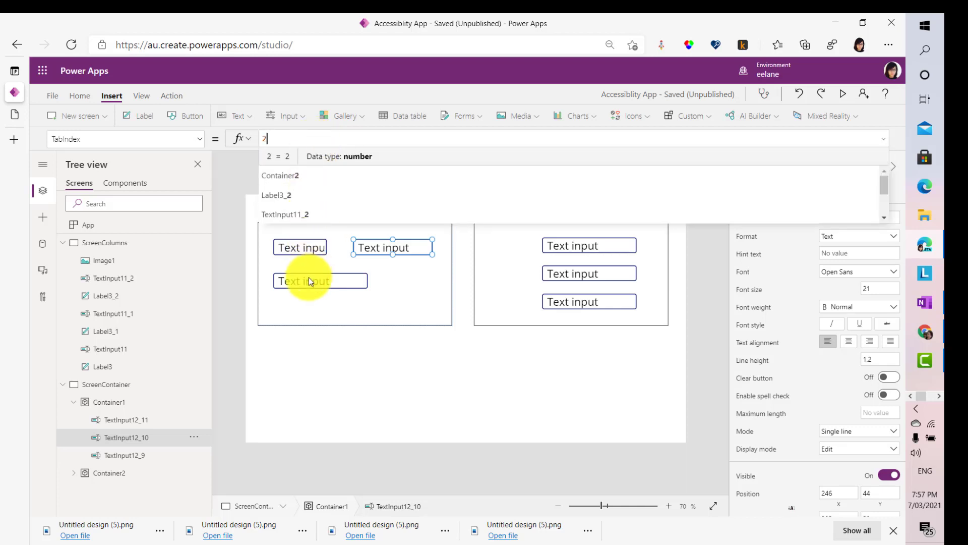
- Set the TabIndex of the text input in Container1's second row to 3
click(307, 278)
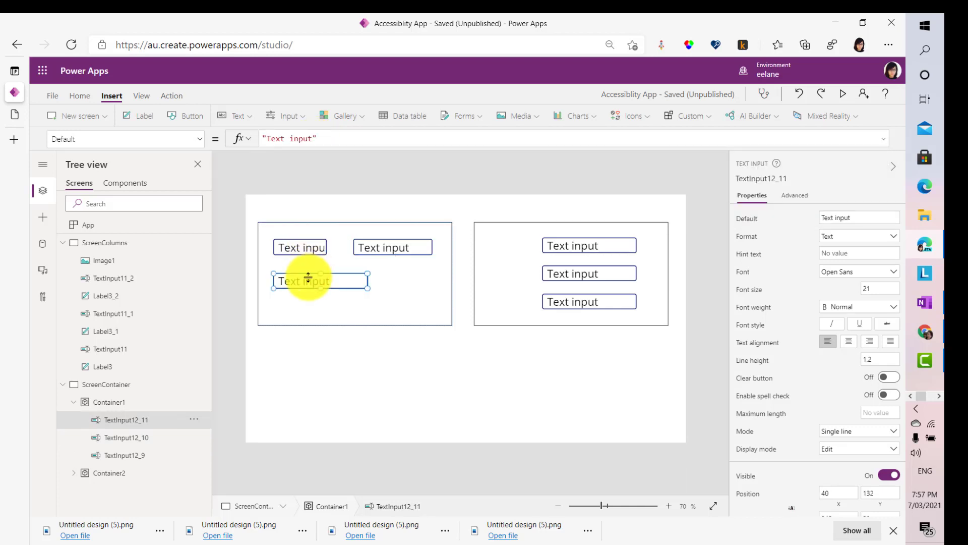
click(199, 140)
drag(200, 172, 214, 329)
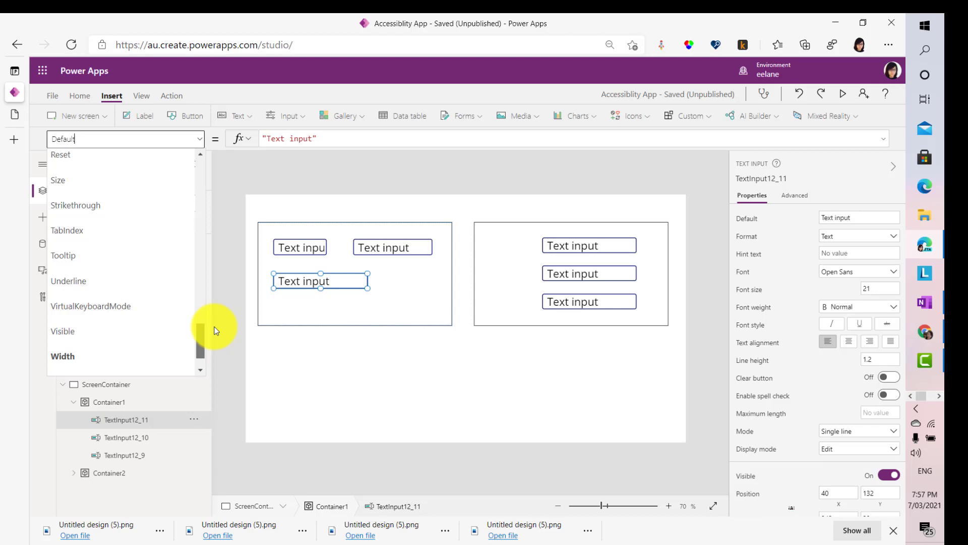
drag(214, 330, 210, 313)
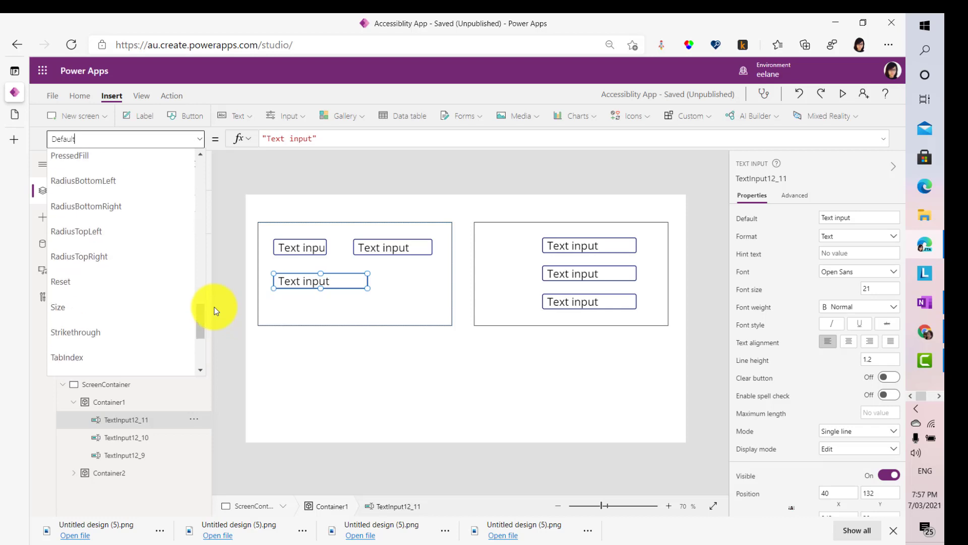
click(129, 349)
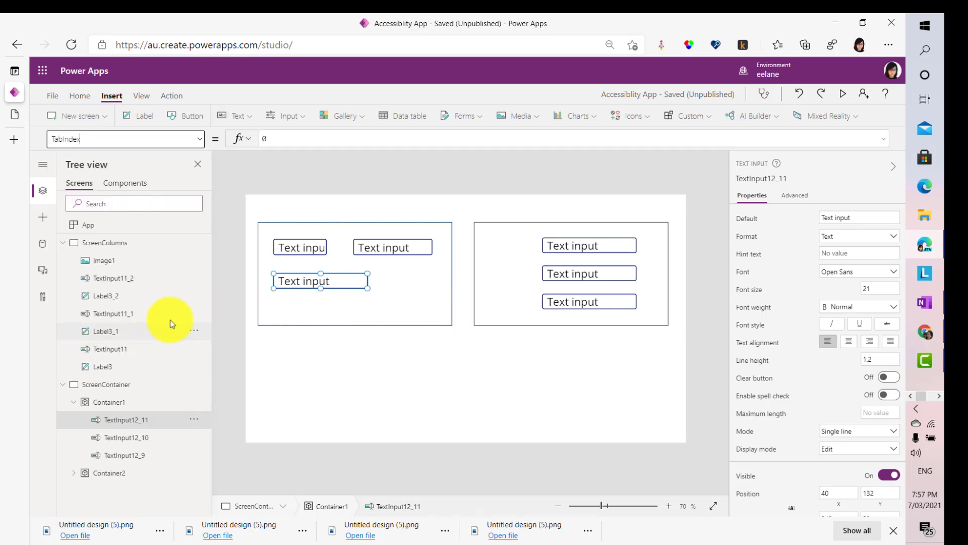
click(333, 139)
key(BackSpace)
text(3)
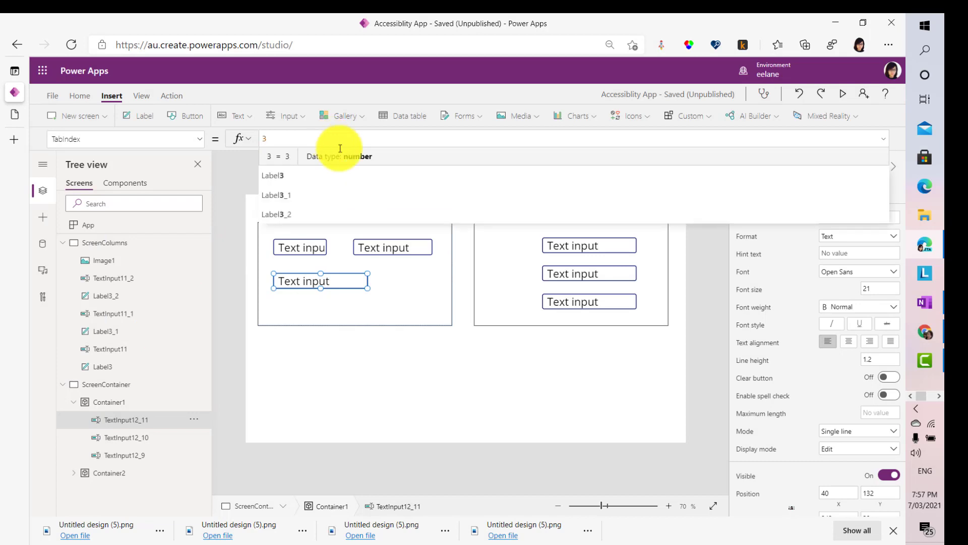
click(513, 371)
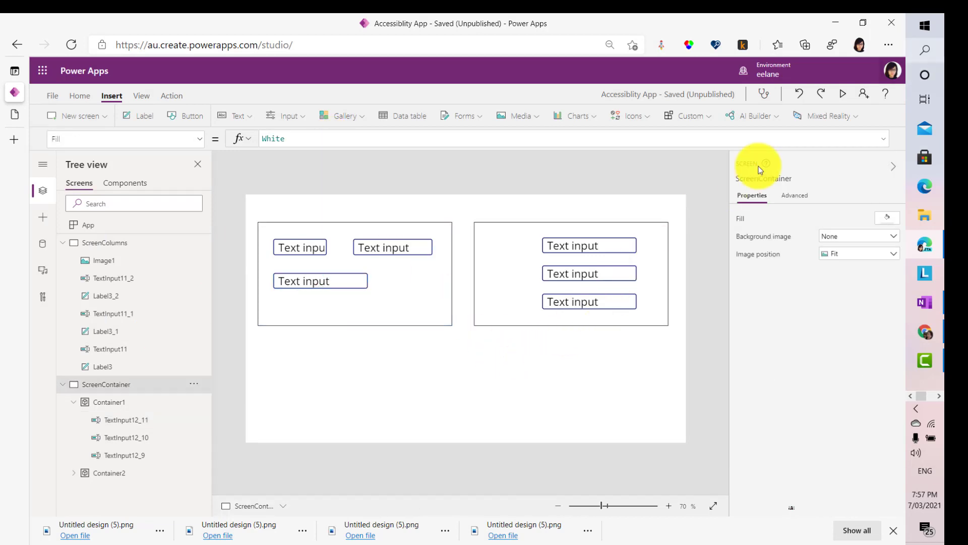
- Preview the rearranged screen, check the tab order from Container1's first input through Container2's inputs, and return to editing
click(843, 93)
click(159, 149)
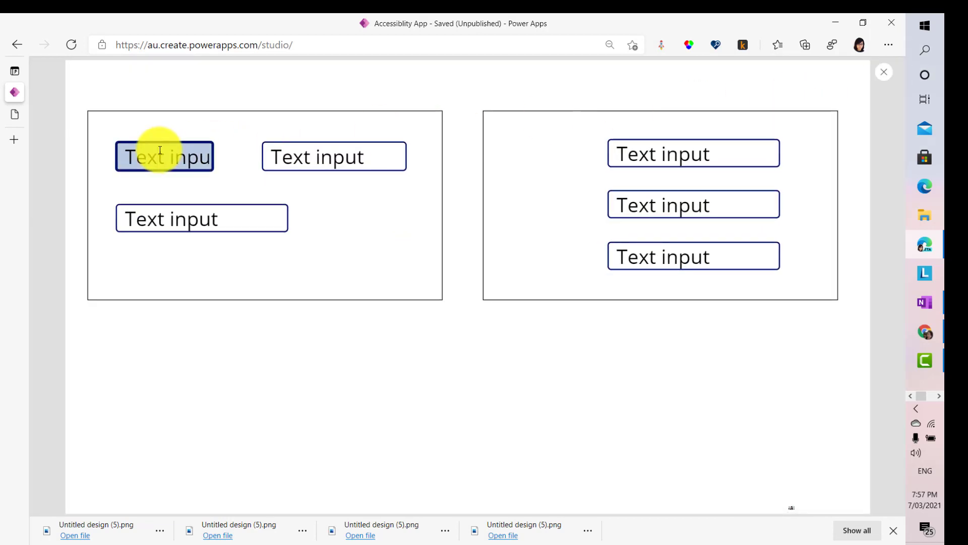
key(Tab)
key(Tab)
key(Tab)
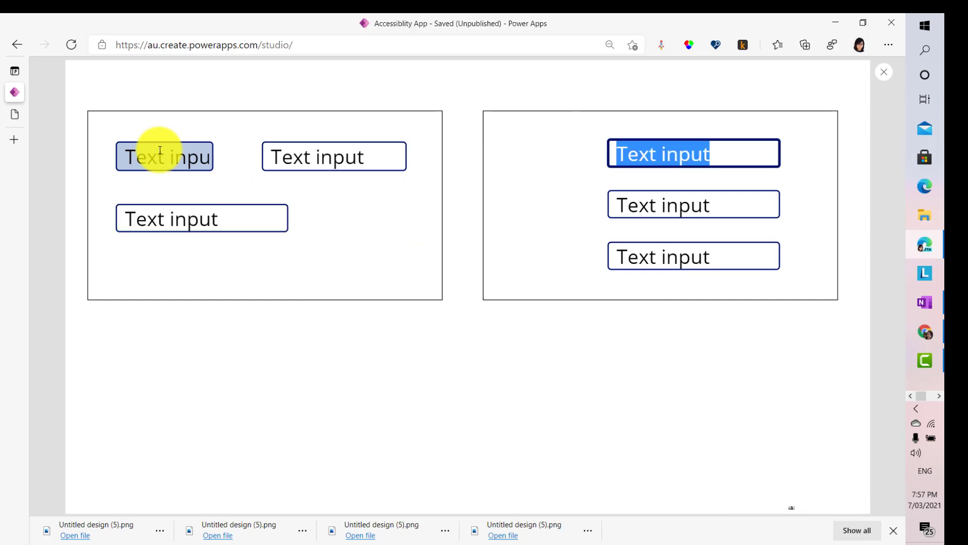
key(Tab)
key(Tab)
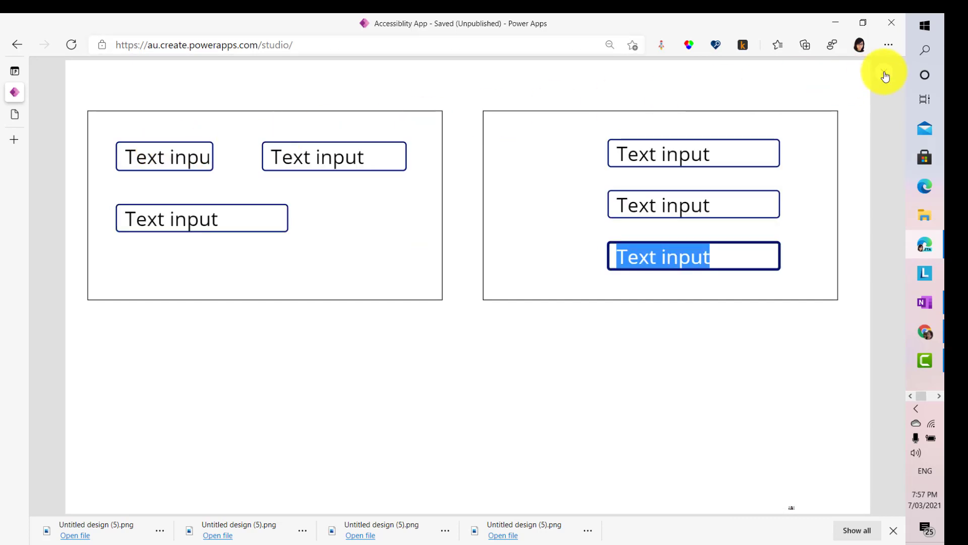
click(886, 76)
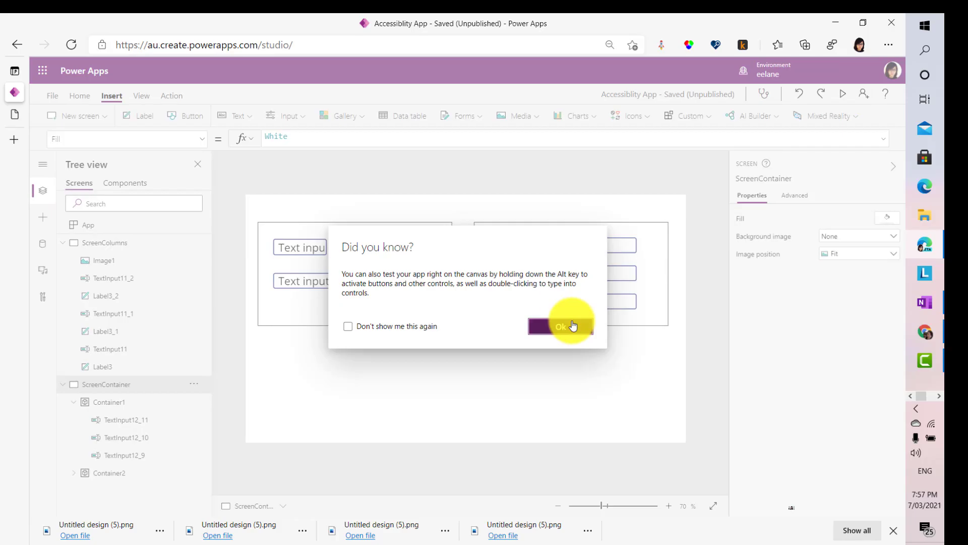
click(574, 327)
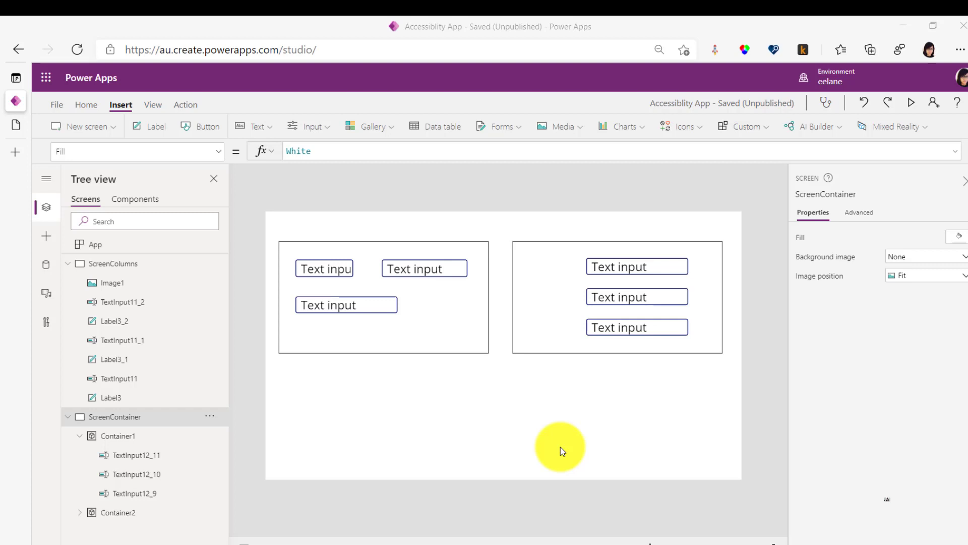
- Browse the properties of Container1's first text input and display its BorderStyle formula
click(347, 272)
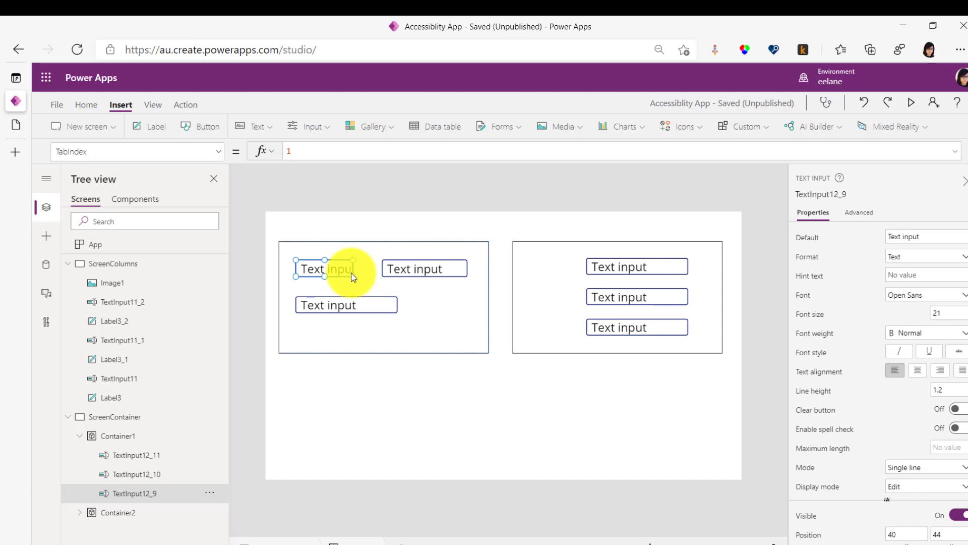
click(220, 151)
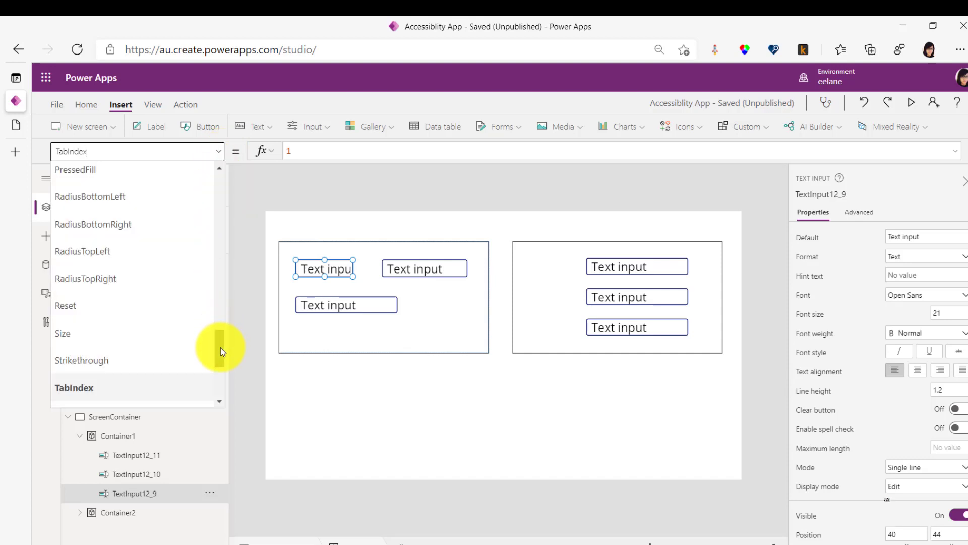
drag(219, 347, 203, 244)
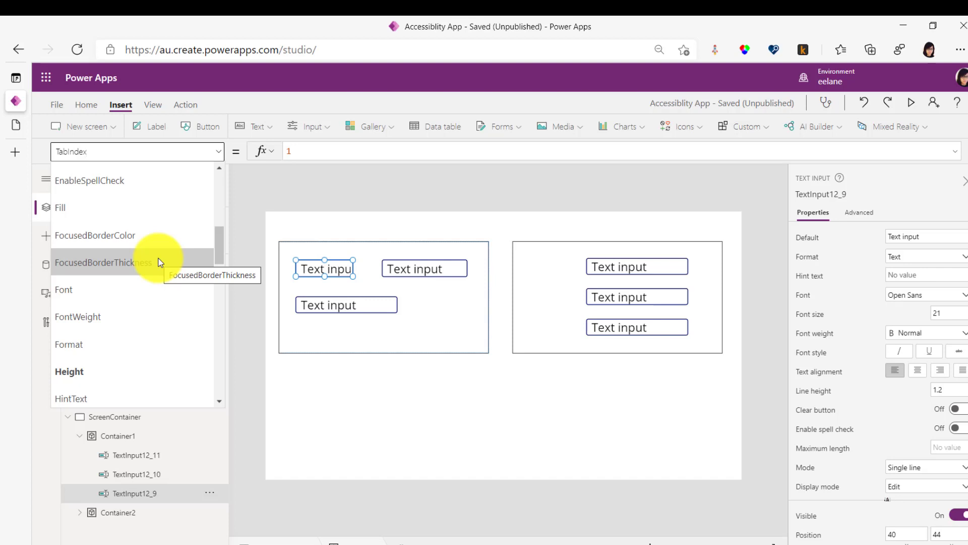
drag(221, 243, 216, 190)
click(175, 238)
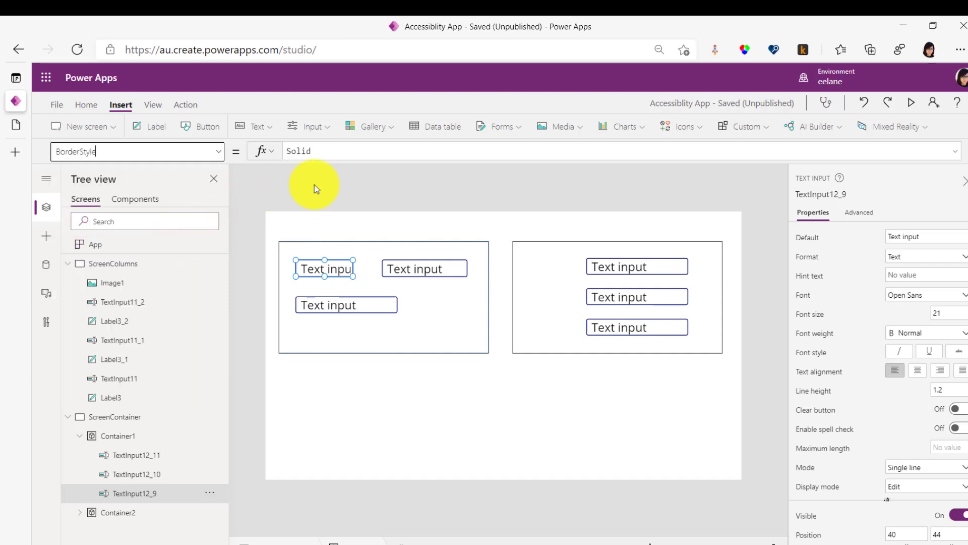
- Change the BorderStyle formula of Container1's first text input to BorderStyle.Dashed
click(398, 152)
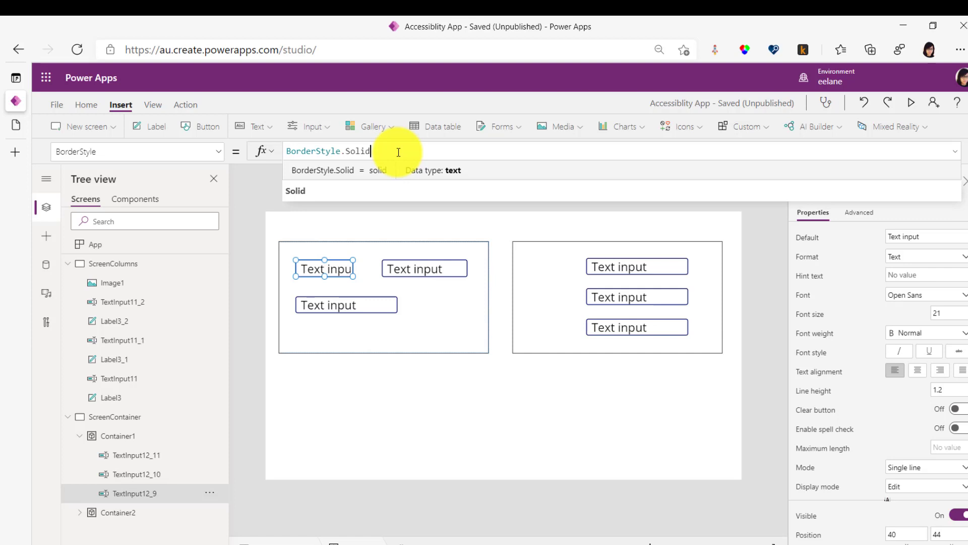
key(BackSpace)
key(BackSpace)
key(BackSpace)
key(BackSpace)
key(BackSpace)
text(das)
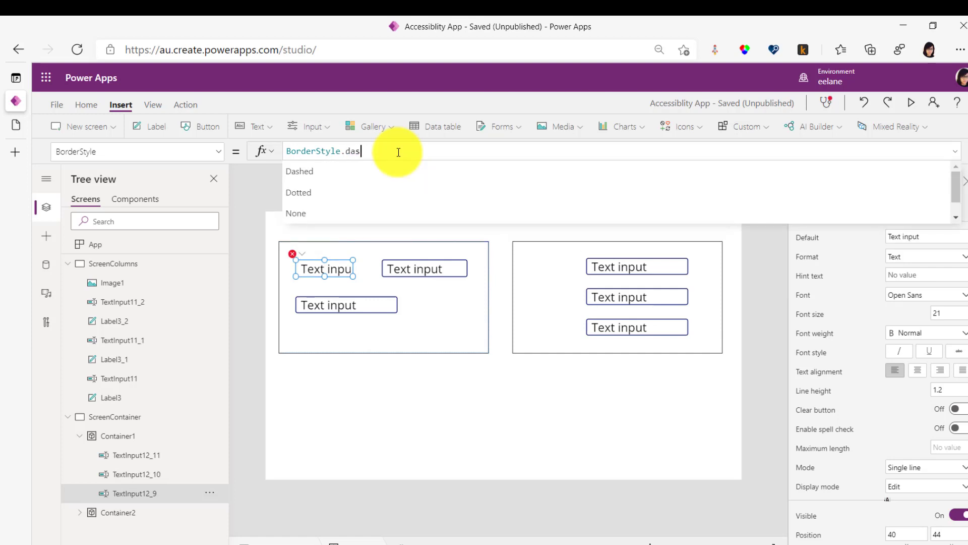
key(Down)
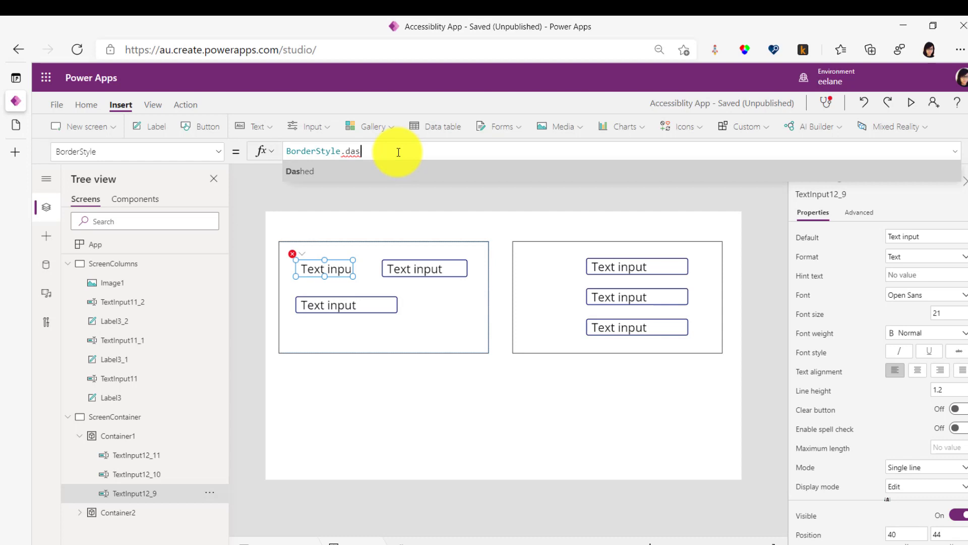
key(Return)
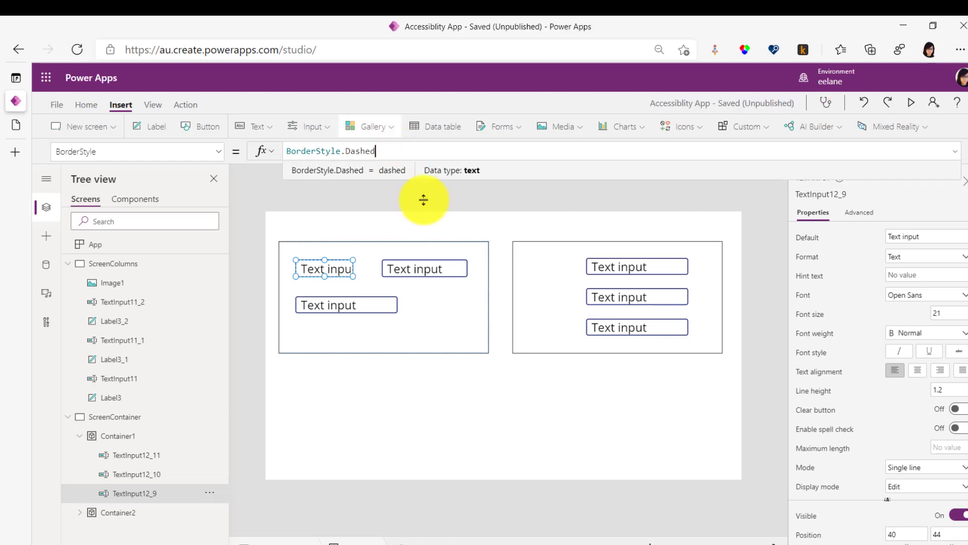
click(438, 231)
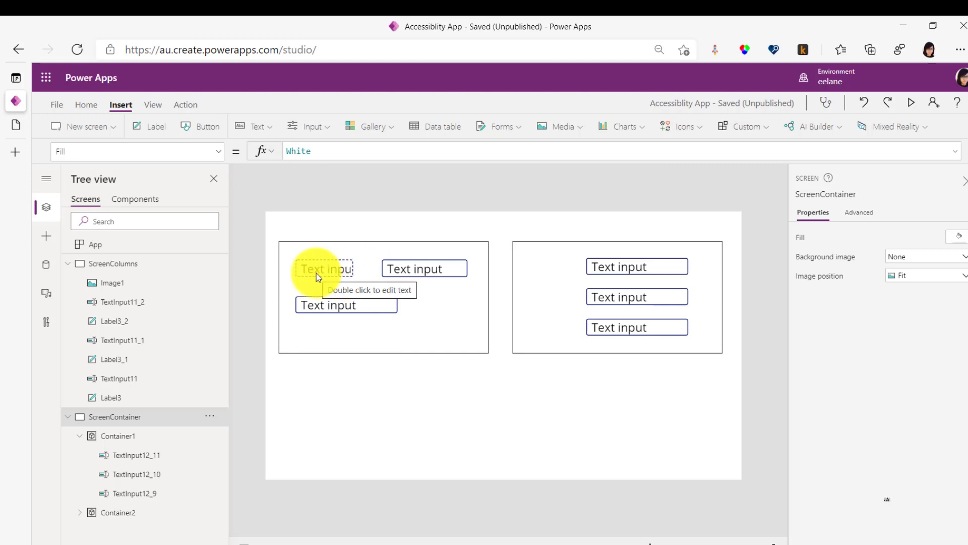
- Reselect Container1's first text input and display its BorderColor formula
click(219, 152)
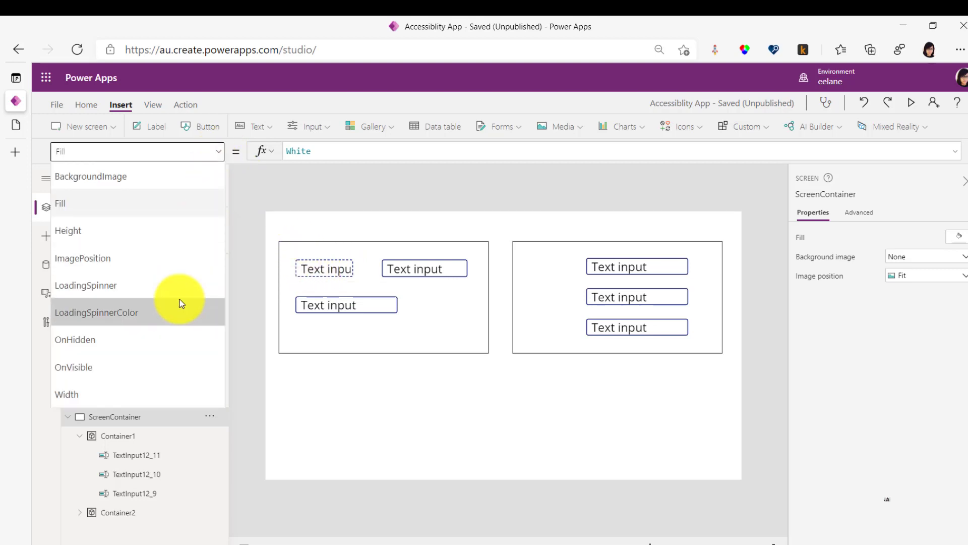
click(343, 268)
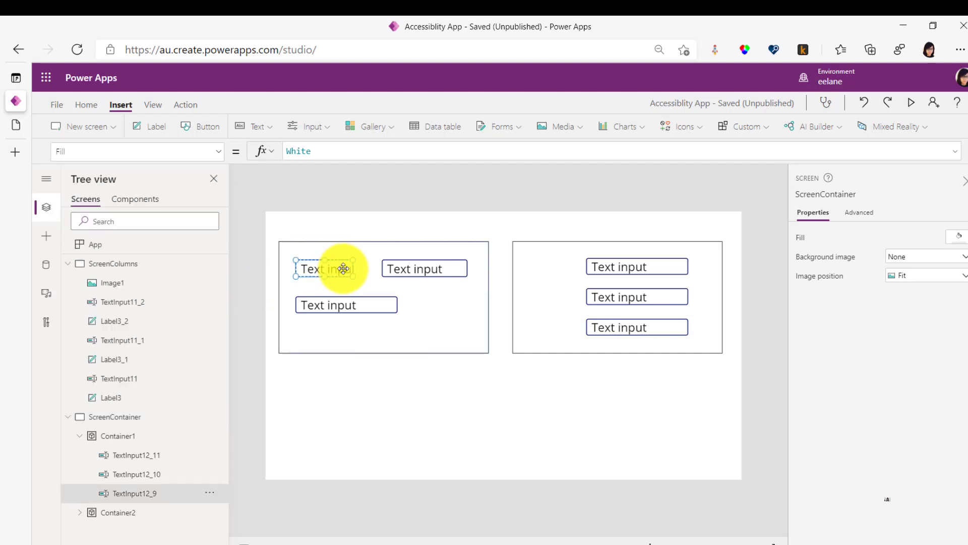
click(220, 157)
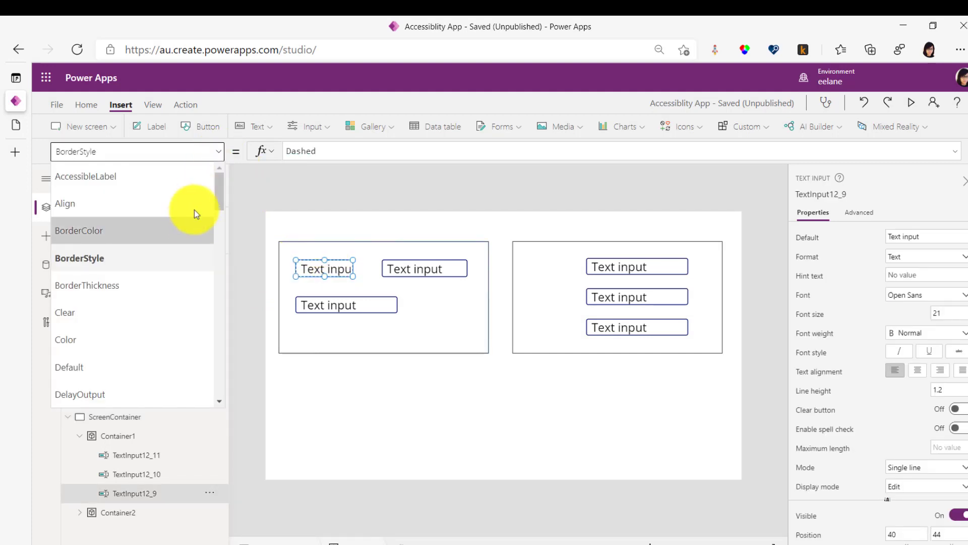
click(182, 237)
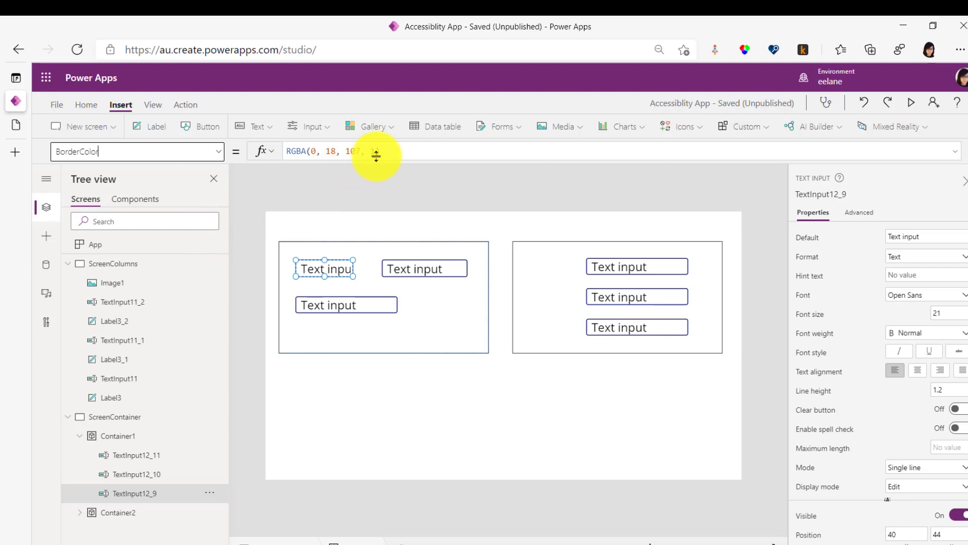
- Set the FocusedBorderColor of Container1's first text input to Black
click(219, 160)
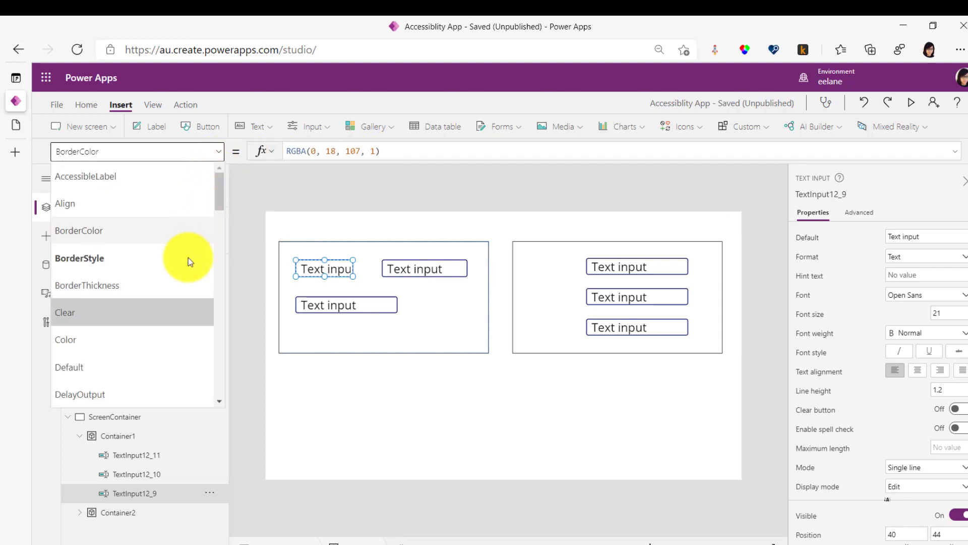
scroll(170, 319, down, 2)
scroll(173, 320, down, 1)
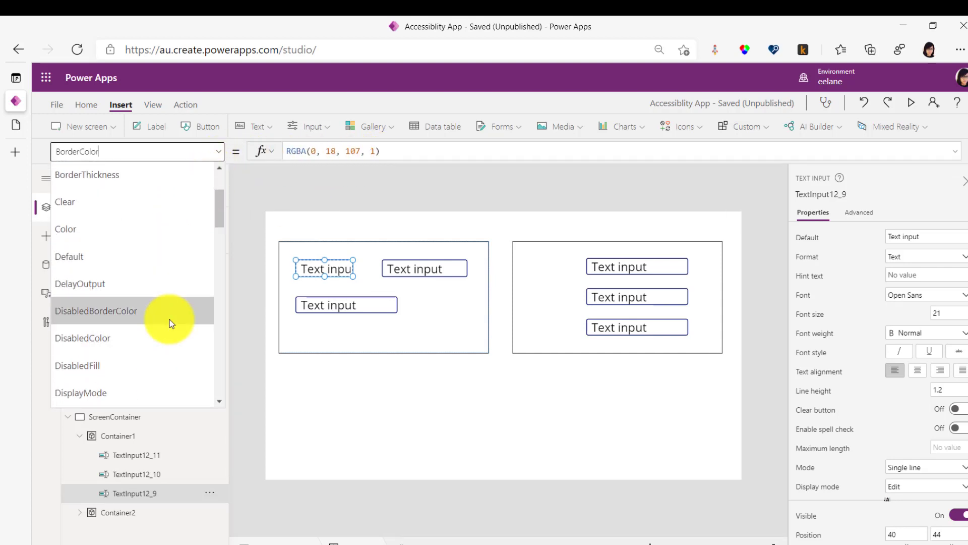
scroll(169, 320, down, 3)
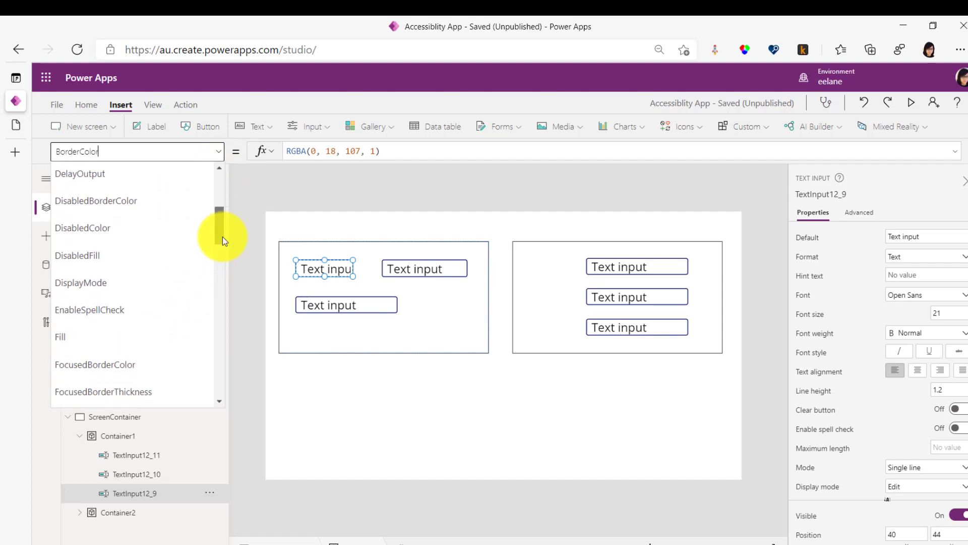
drag(222, 237, 221, 252)
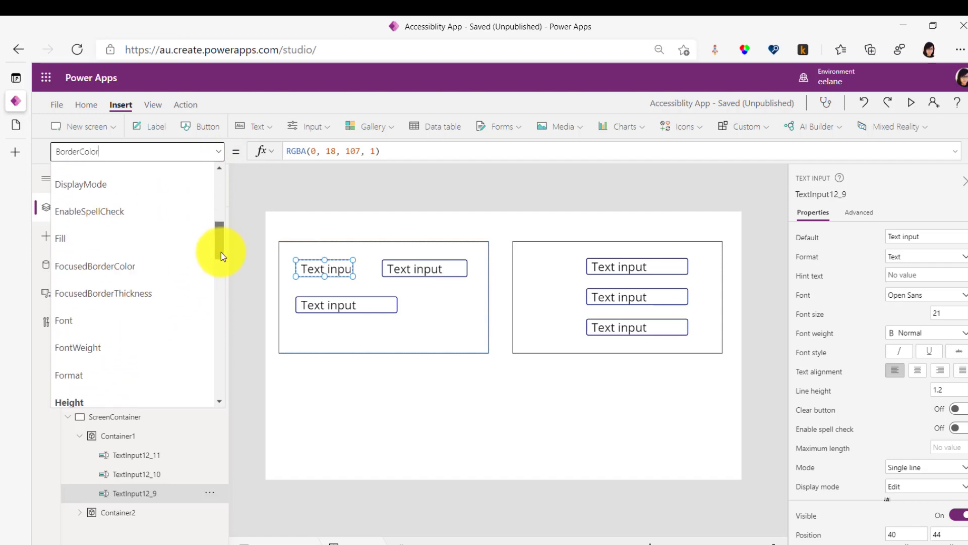
click(154, 266)
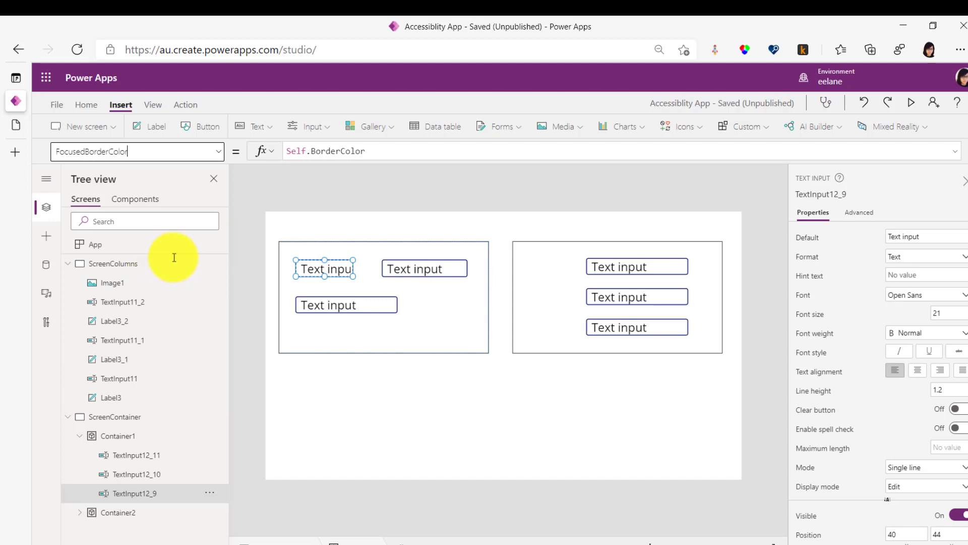
click(390, 151)
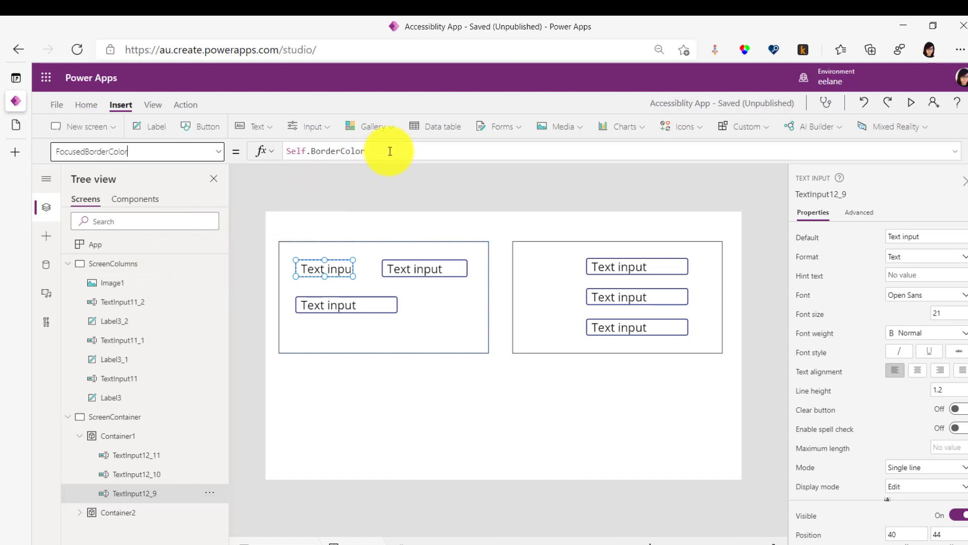
key(BackSpace)
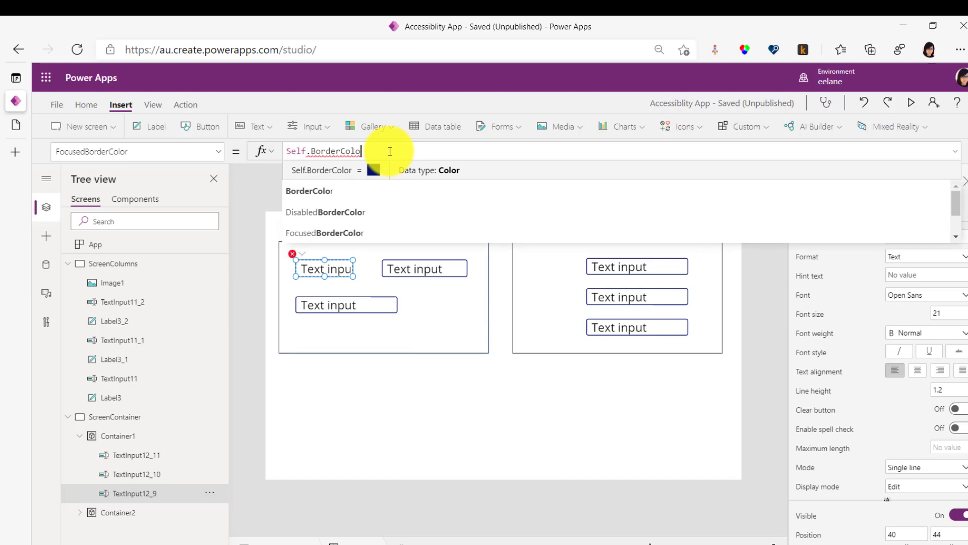
key(BackSpace)
key(BackSpace)
key(BackSpace)
key(BackSpace)
key(BackSpace)
key(BackSpace)
key(BackSpace)
key(BackSpace)
key(BackSpace)
key(BackSpace)
key(BackSpace)
key(BackSpace)
key(BackSpace)
key(BackSpace)
key(BackSpace)
text(blac)
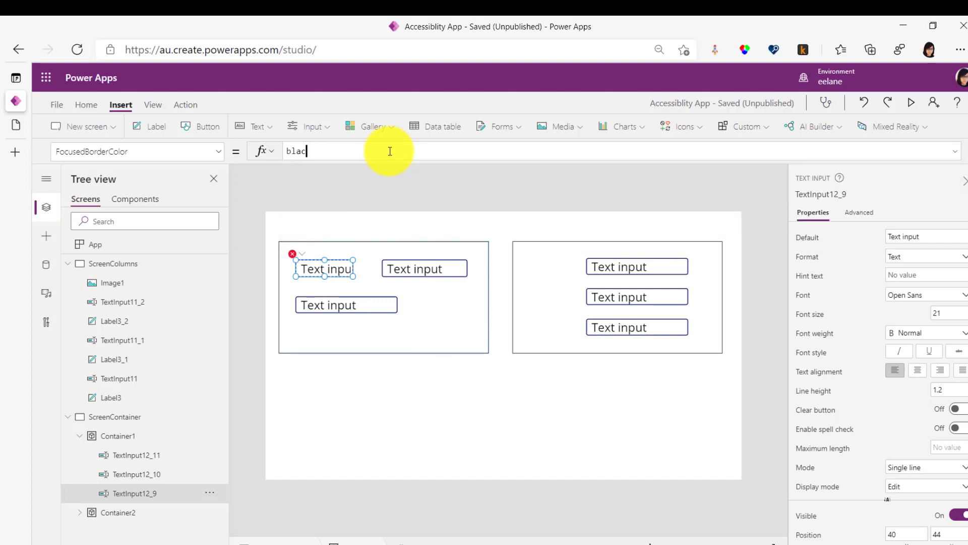
text(k)
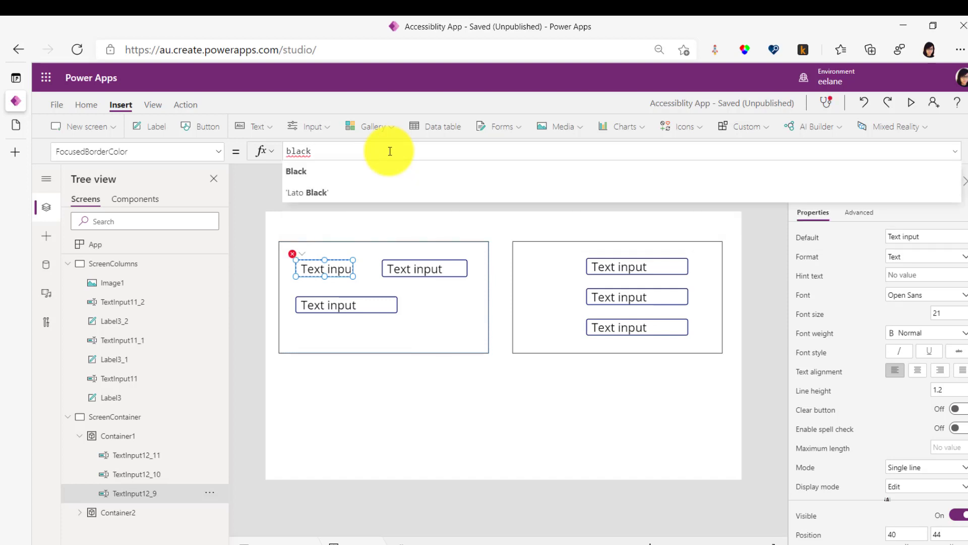
click(373, 171)
click(395, 217)
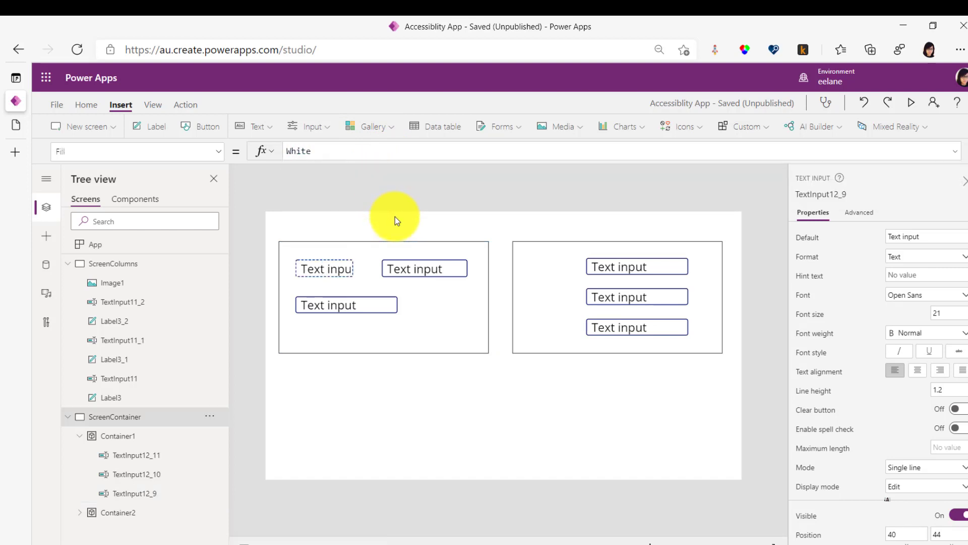
- Reselect Container1's first text input and display its FocusedBorderThickness formula
click(222, 159)
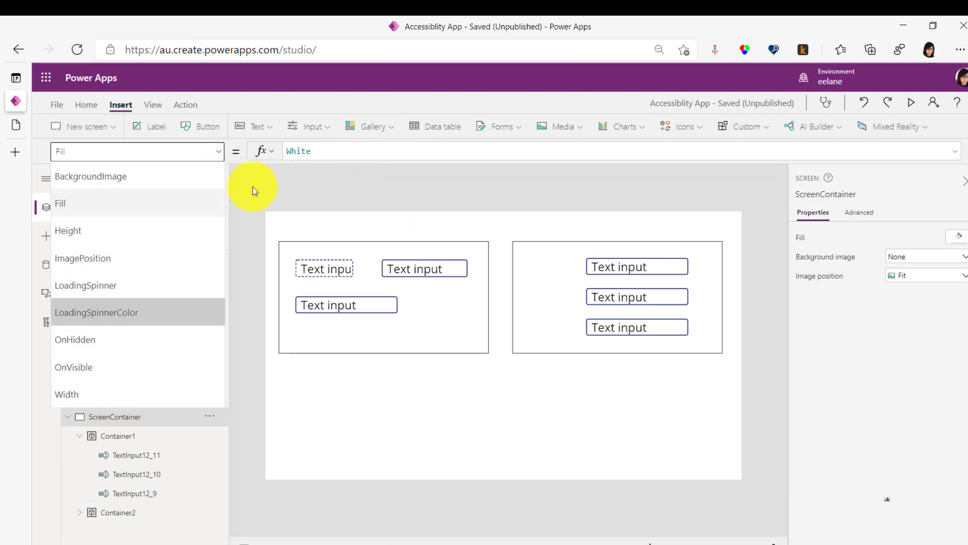
click(336, 267)
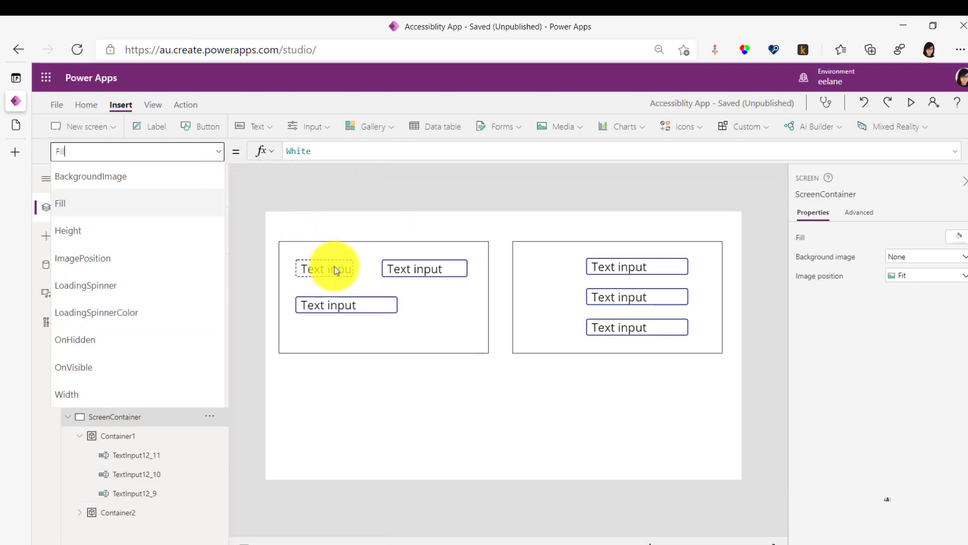
click(218, 152)
click(160, 309)
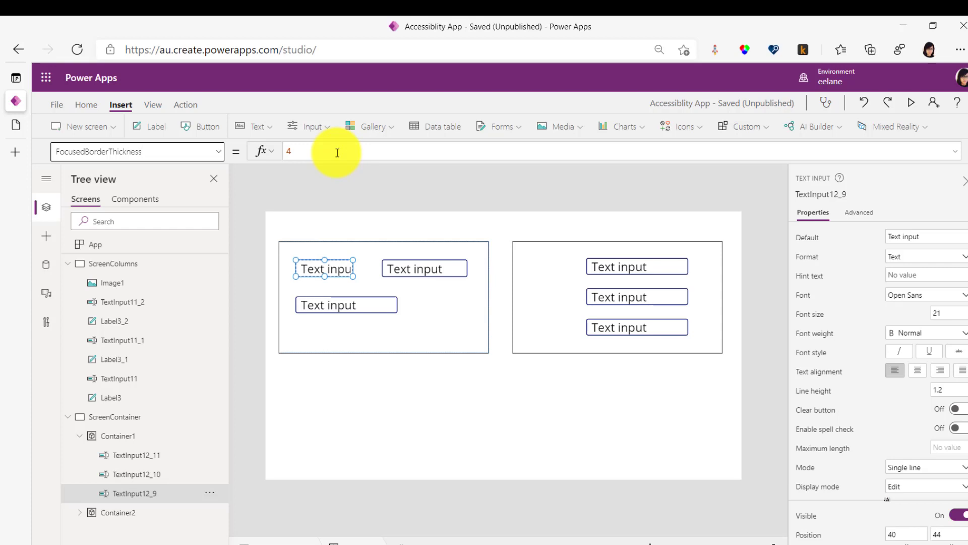
- Preview the screen and put the focus in Container1's first text input to examine its border
click(911, 102)
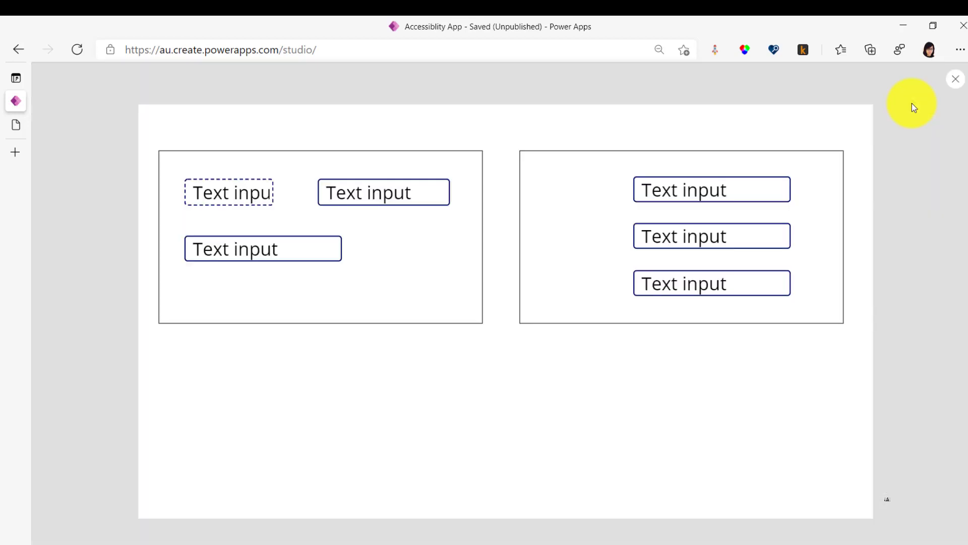
drag(132, 171, 231, 185)
click(231, 186)
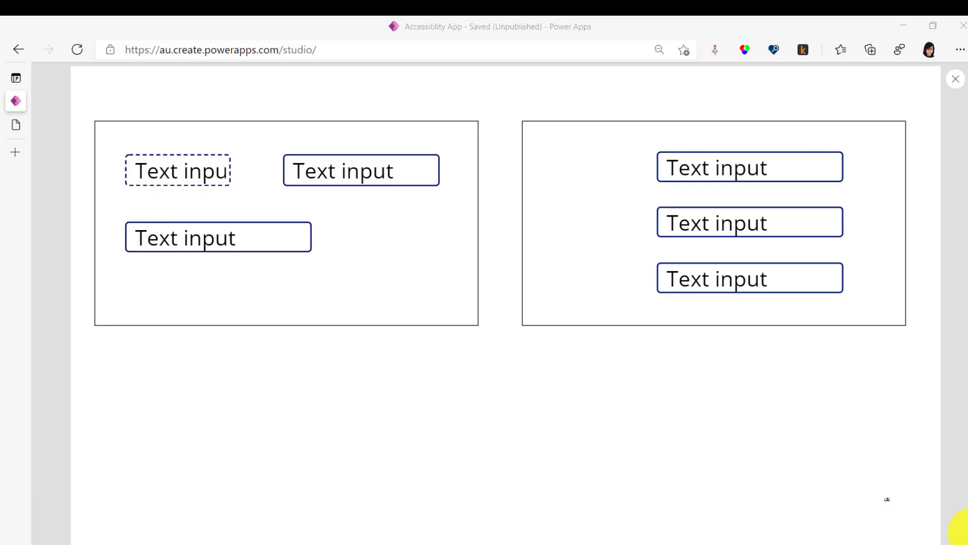
triple_click(234, 177)
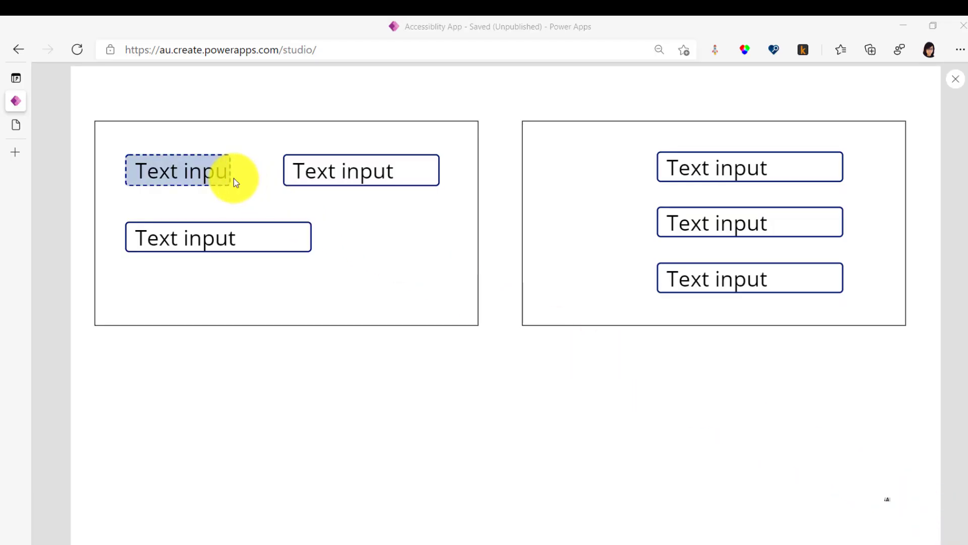
click(234, 178)
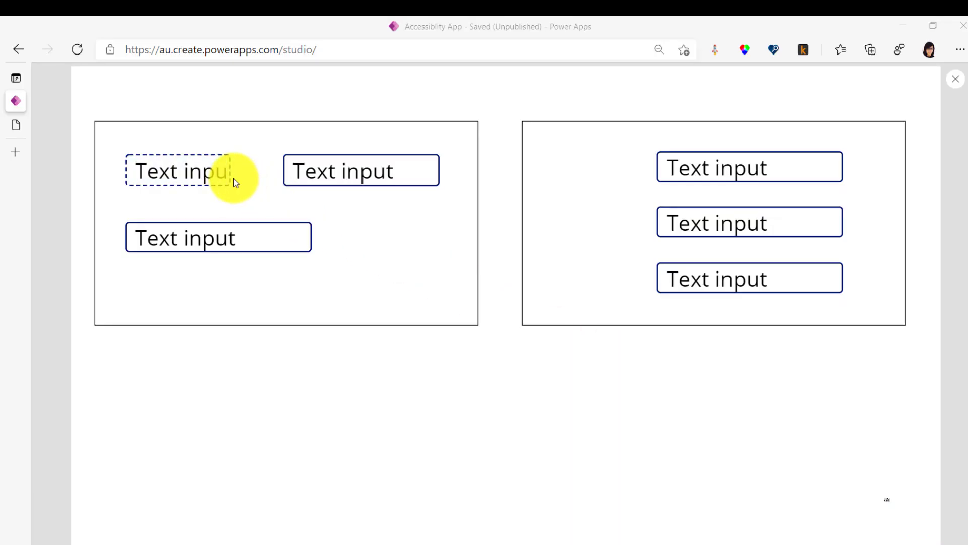